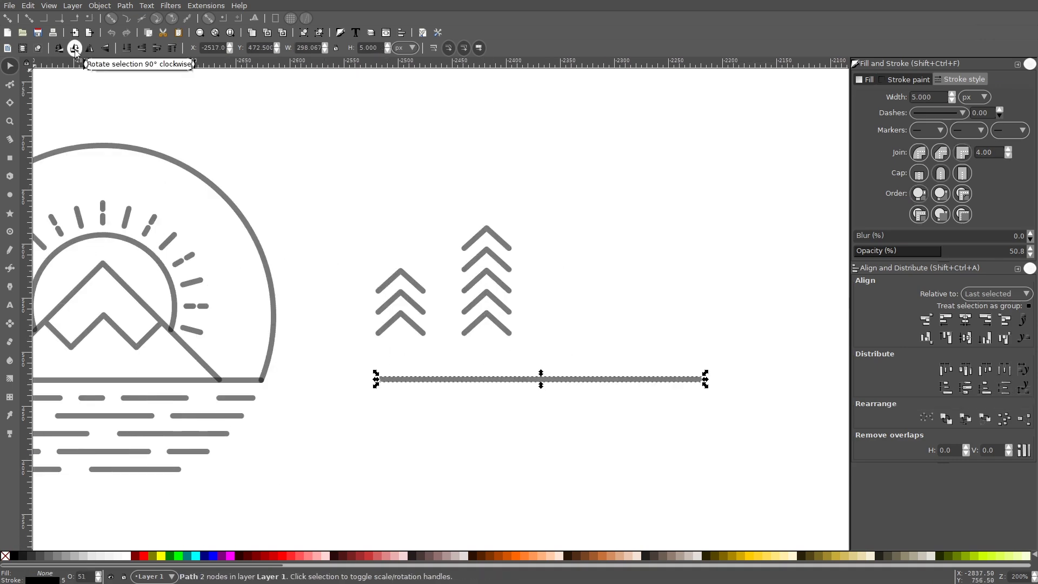
Step: Look through the course web page down to its course contents outline
click(74, 48)
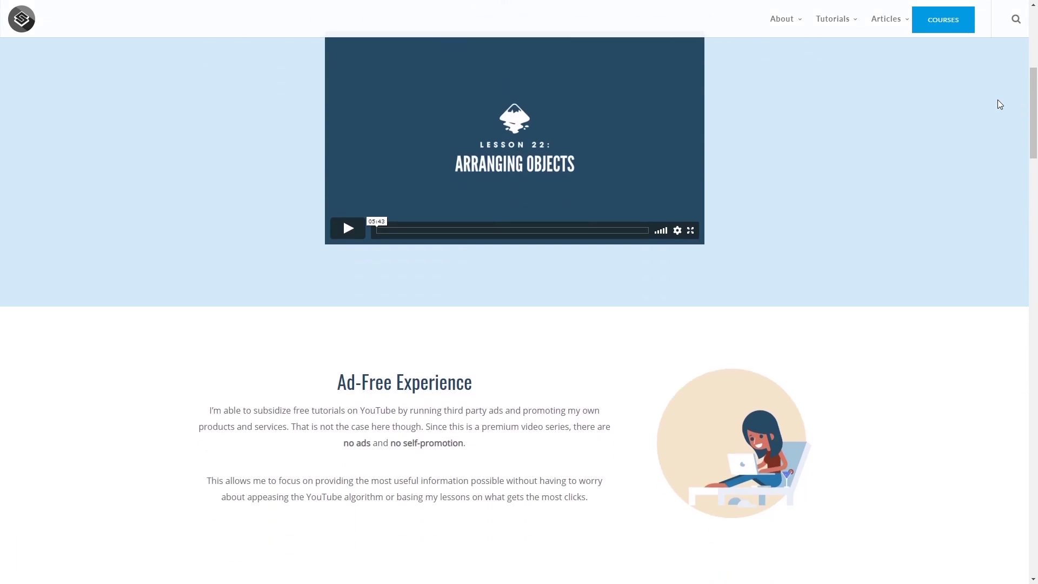
scroll(999, 105, down, 14)
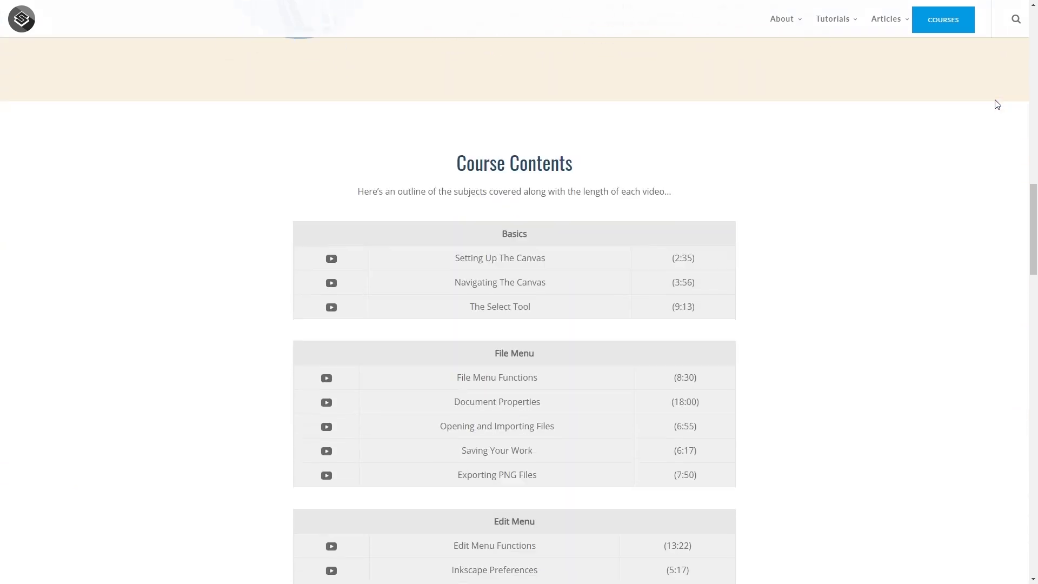
scroll(995, 106, down, 12)
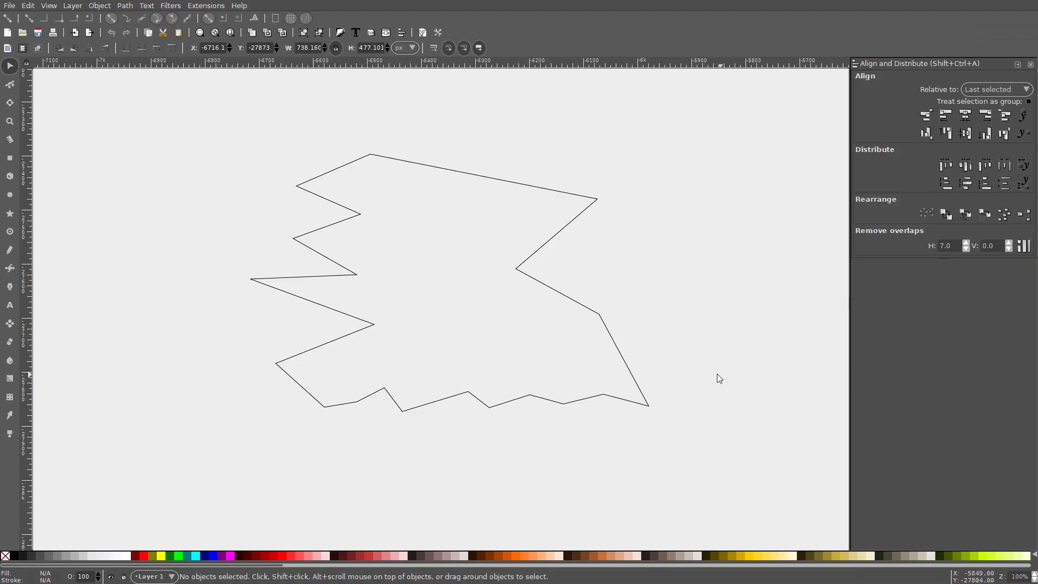
Step: Move the jagged closed path slightly up and to the right, leaving it deselected
click(564, 406)
click(534, 449)
drag(501, 404, 505, 398)
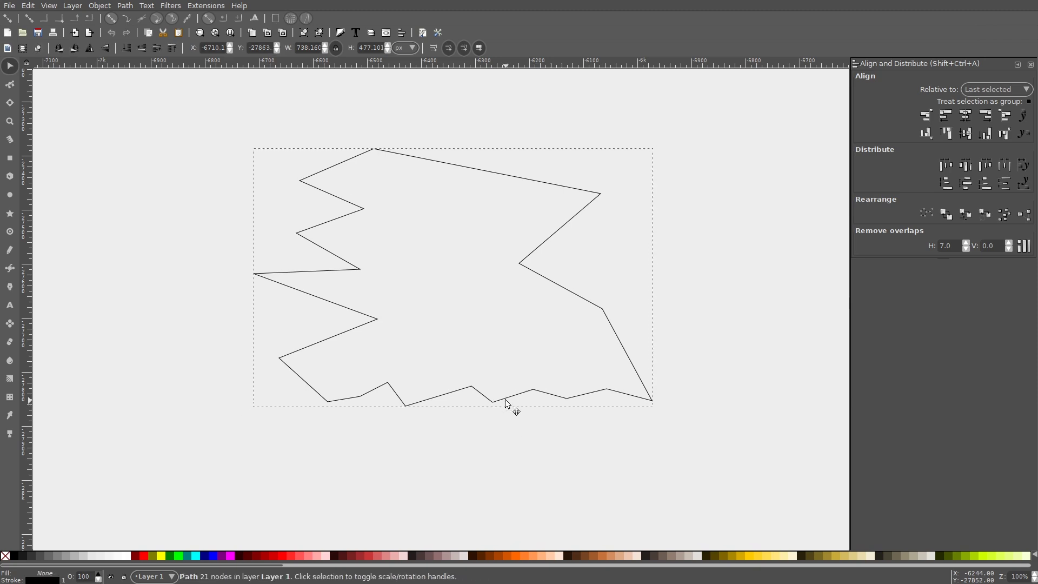
click(505, 426)
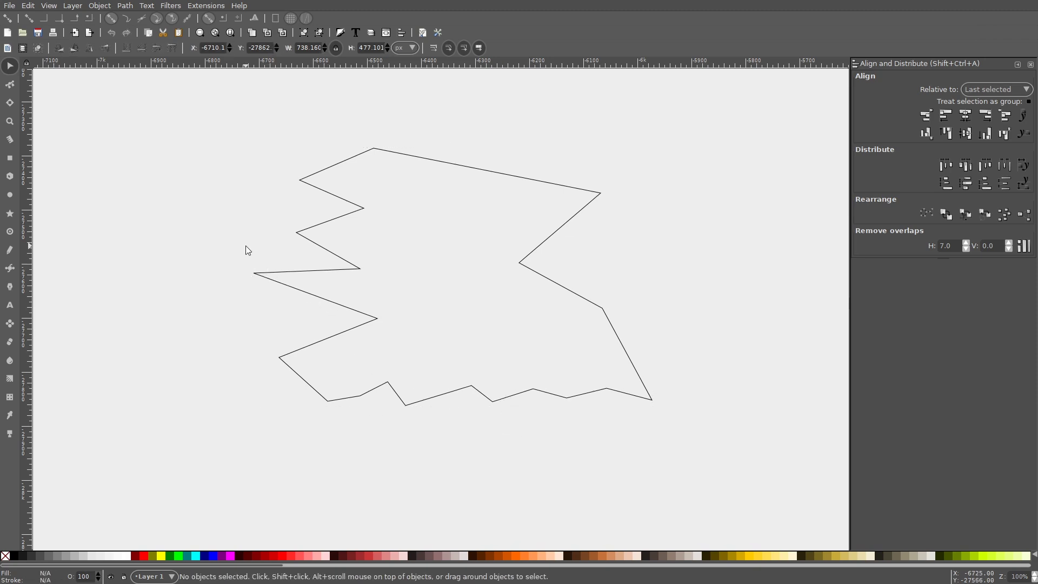
Step: Align the seven zigzag nodes on the jagged path's left side to a common vertical line and a common horizontal line
click(273, 284)
click(9, 85)
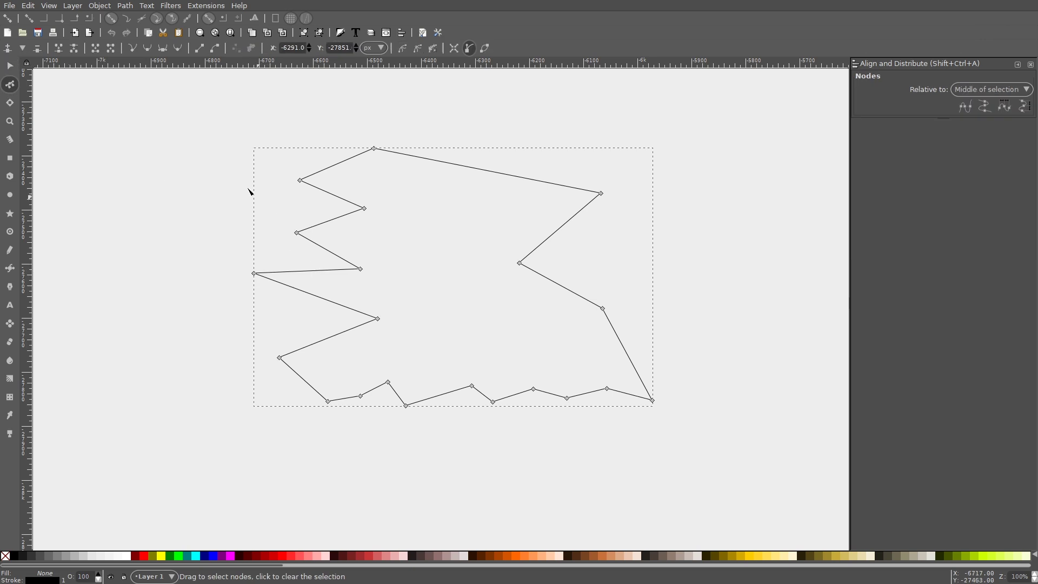
drag(255, 217, 389, 365)
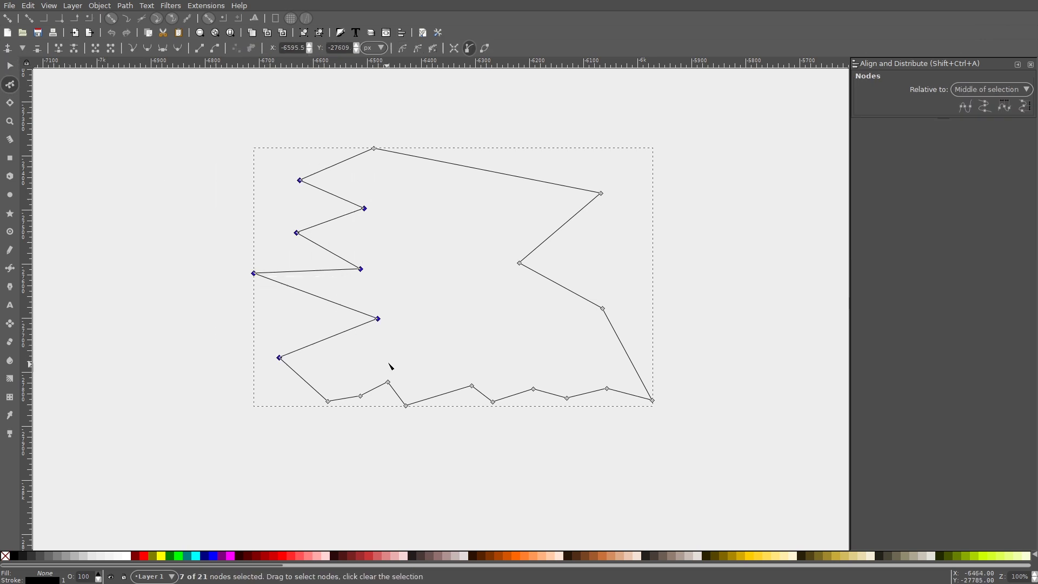
click(984, 107)
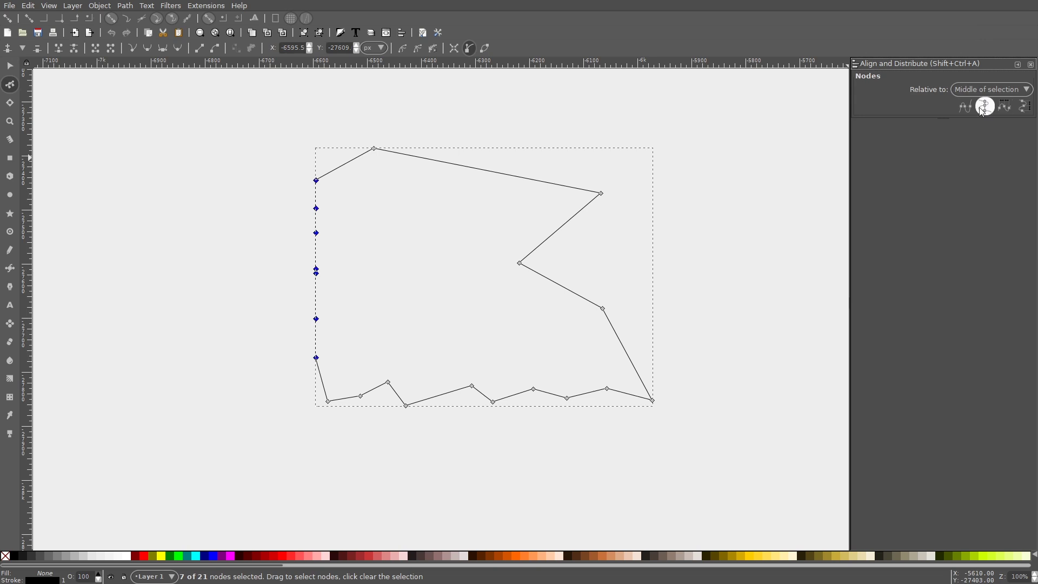
click(965, 106)
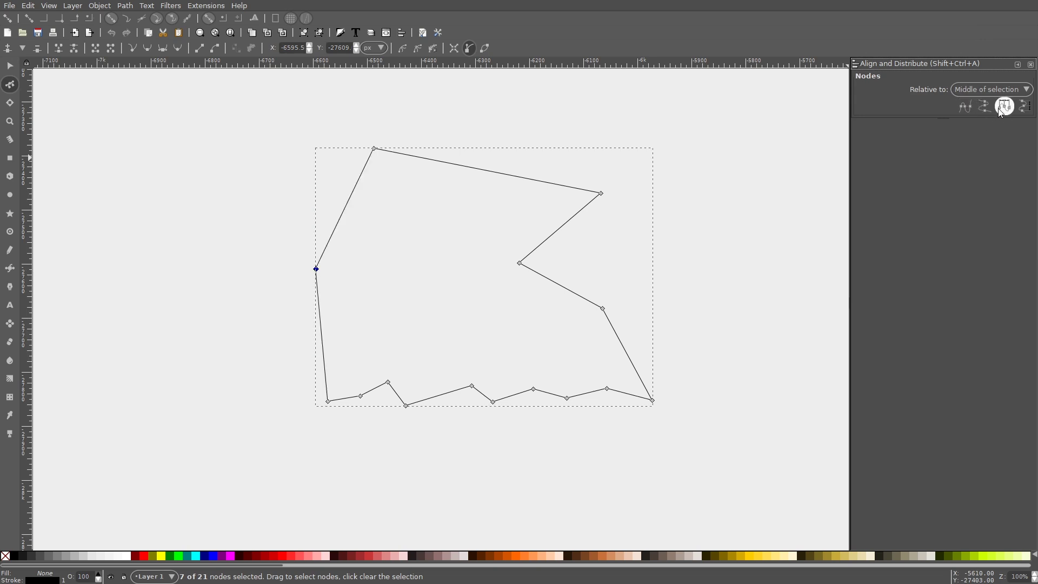
click(1000, 109)
Step: Align the zigzag nodes along the path's bottom edge to a common horizontal line and distribute them horizontally
drag(623, 427, 352, 359)
click(966, 110)
click(998, 109)
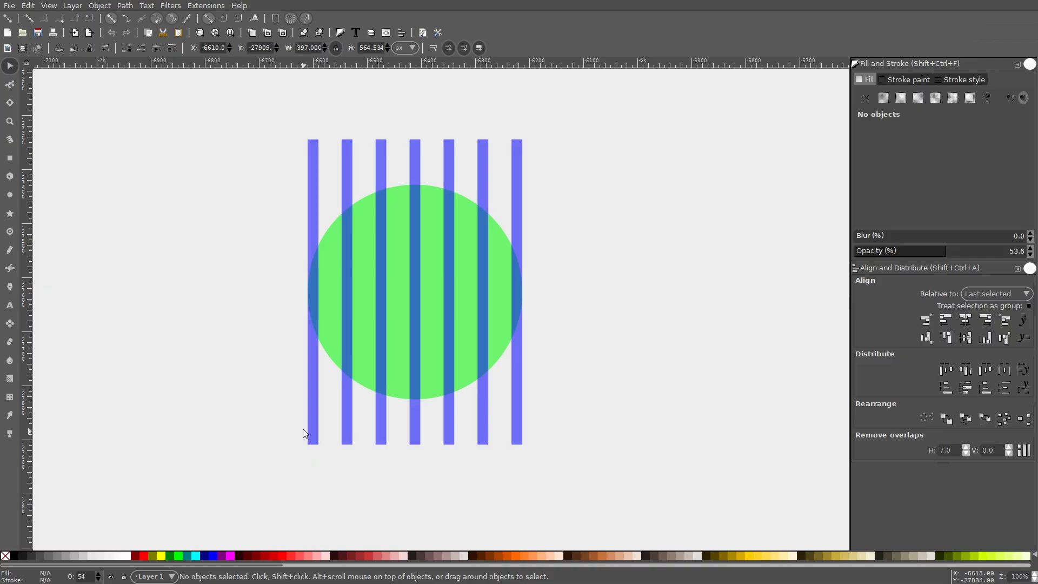
Step: Select all seven blue bars one by one without the green circle and clear the selection
click(312, 410)
shift+click(345, 430)
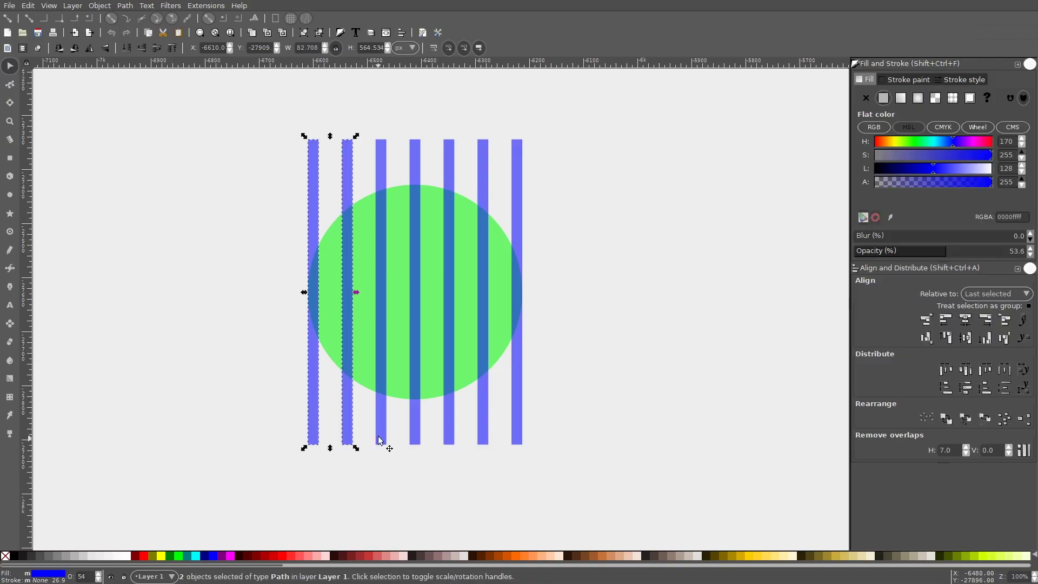
shift+click(414, 440)
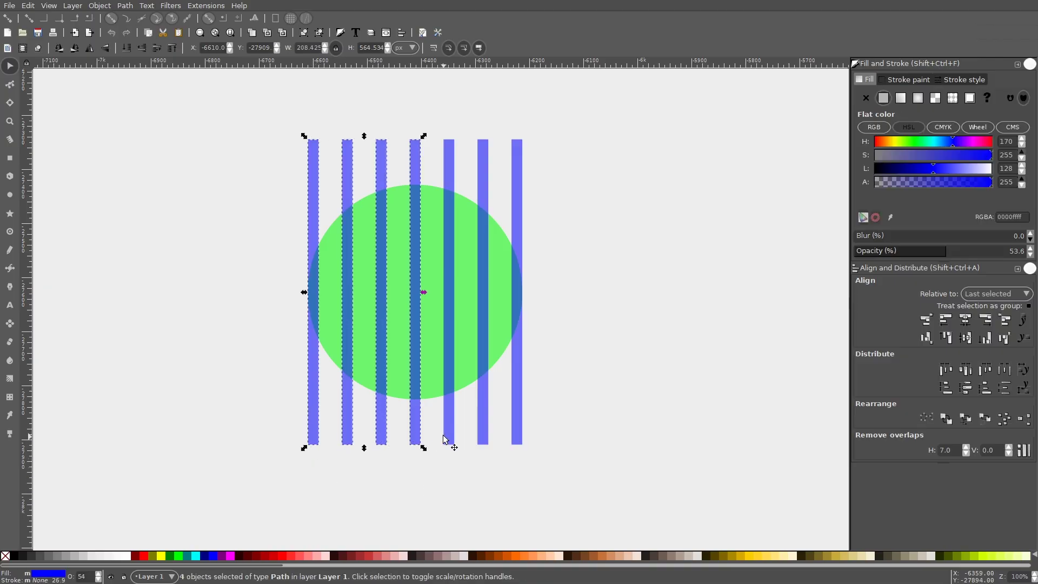
click(549, 479)
Step: Touch-select the seven blue bars with one stroke, move them to the right of the green circle, and undo the move
drag(589, 484, 245, 413)
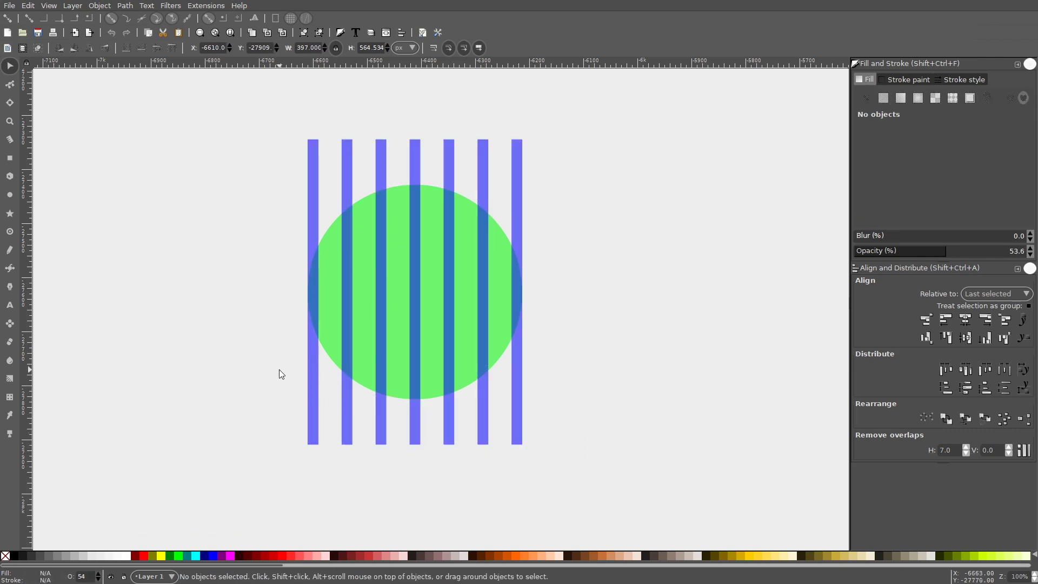
key(alt)
drag(274, 386, 295, 394)
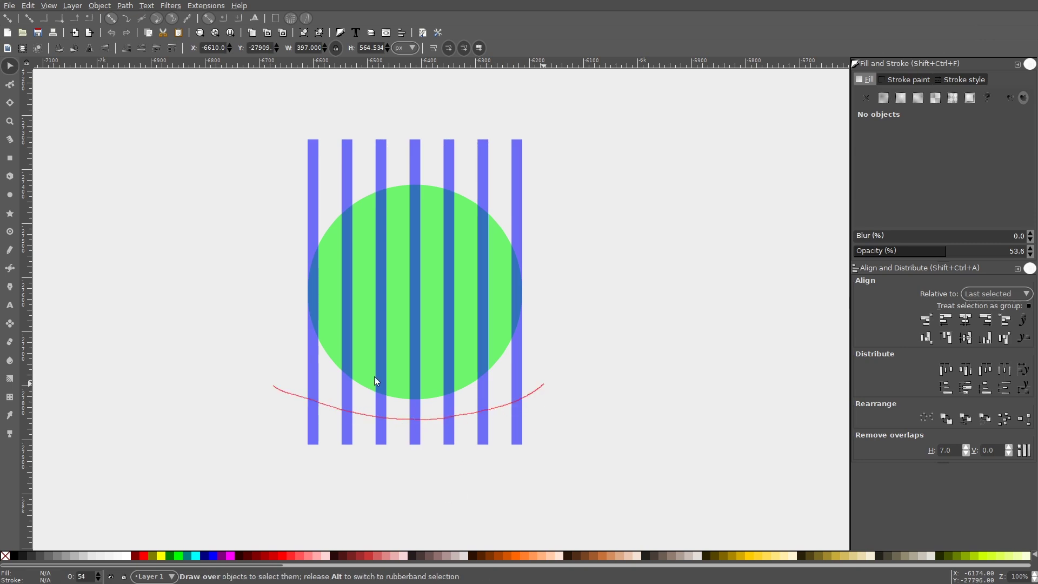
drag(441, 438, 418, 471)
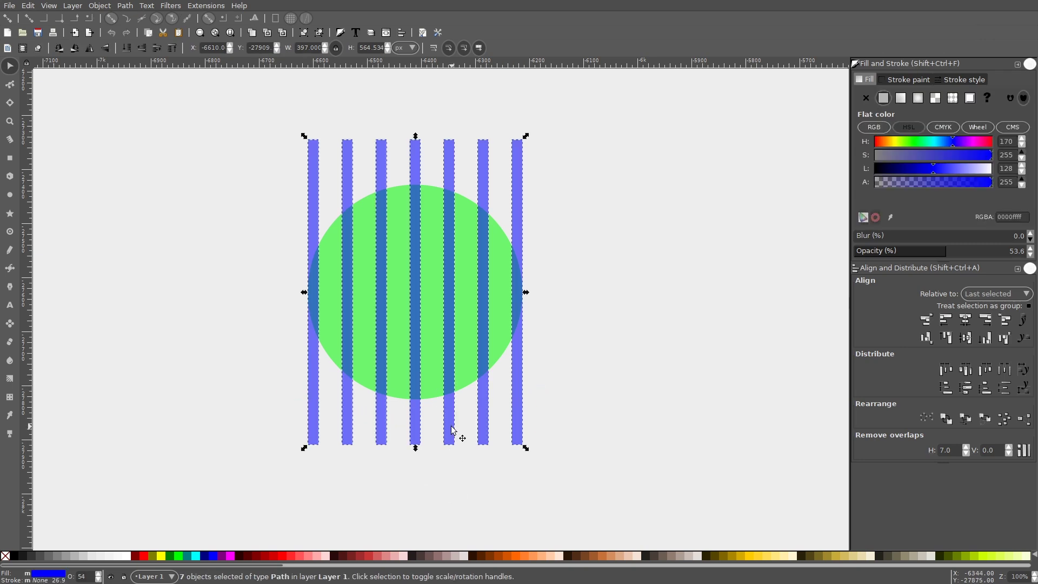
drag(453, 429, 696, 412)
click(473, 456)
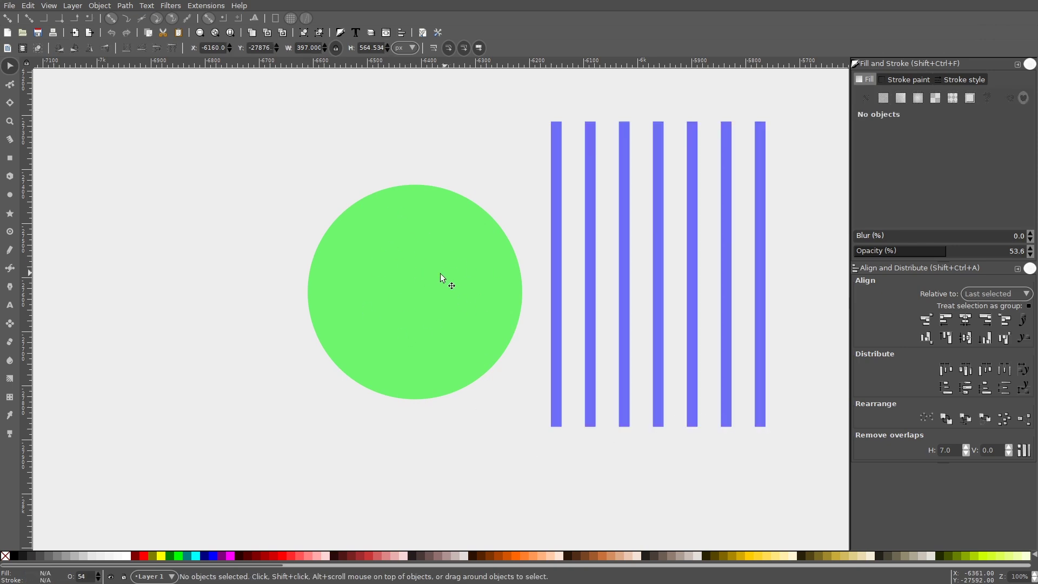
key(ctrl+z)
Step: Rubber-band select the blue bars and green circle together, shift them slightly, and undo the move
drag(593, 490, 235, 101)
drag(367, 281, 386, 313)
key(ctrl+z)
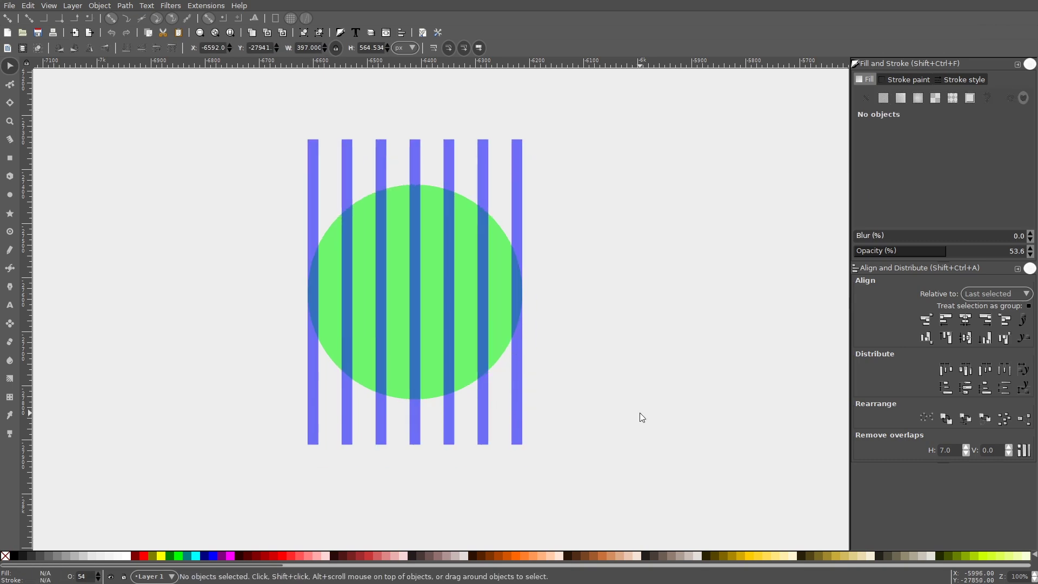
mouse_move(576, 413)
mouse_down()
mouse_move(269, 399)
mouse_move(346, 496)
mouse_move(382, 431)
mouse_up()
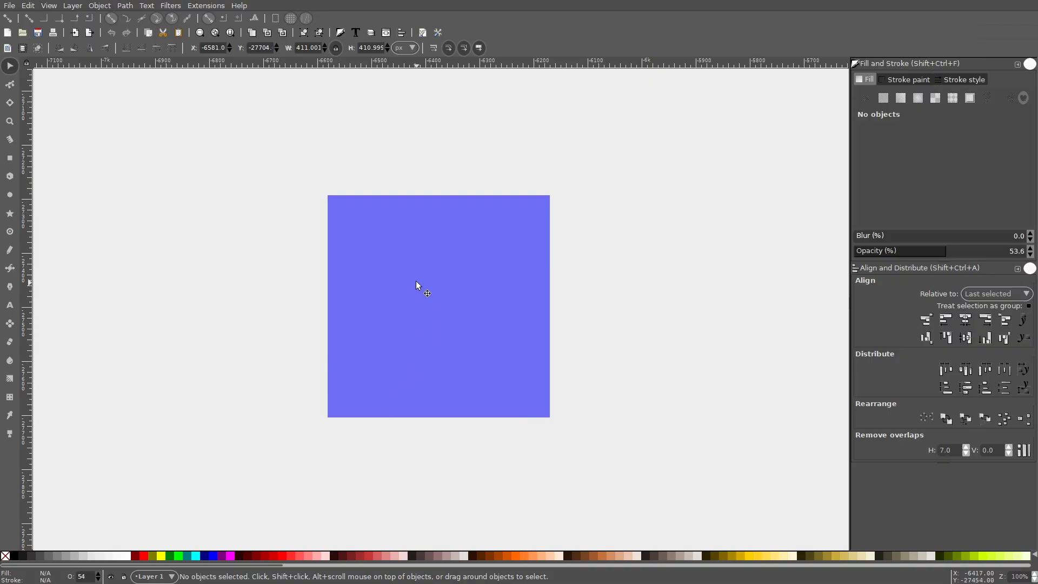
Step: Scale the blue square uniformly about its centre to about 517 px per side and undo a trial rotation
click(424, 273)
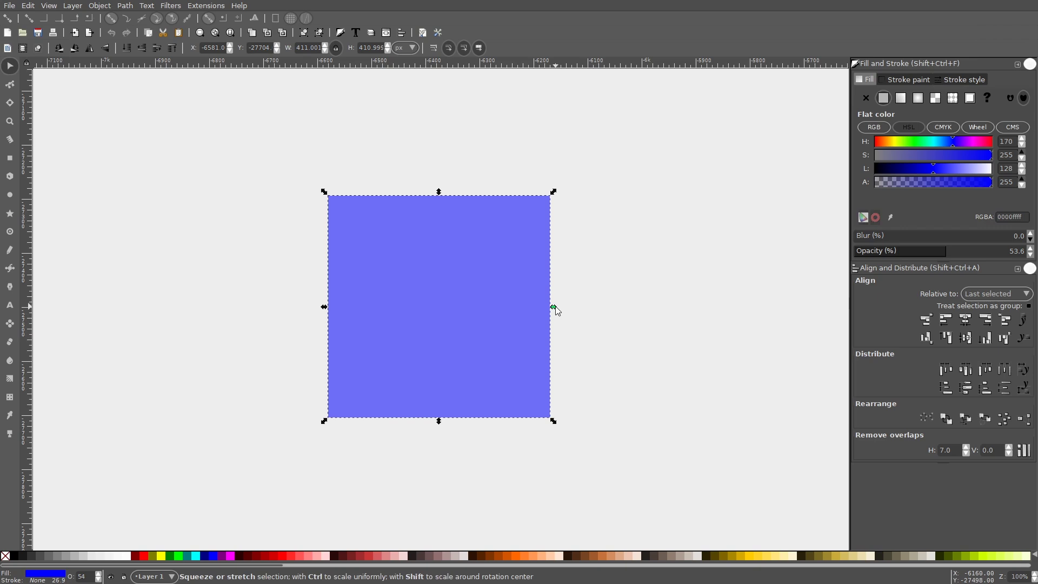
drag(553, 306, 582, 307)
click(509, 250)
drag(584, 162, 599, 181)
key(ctrl+z)
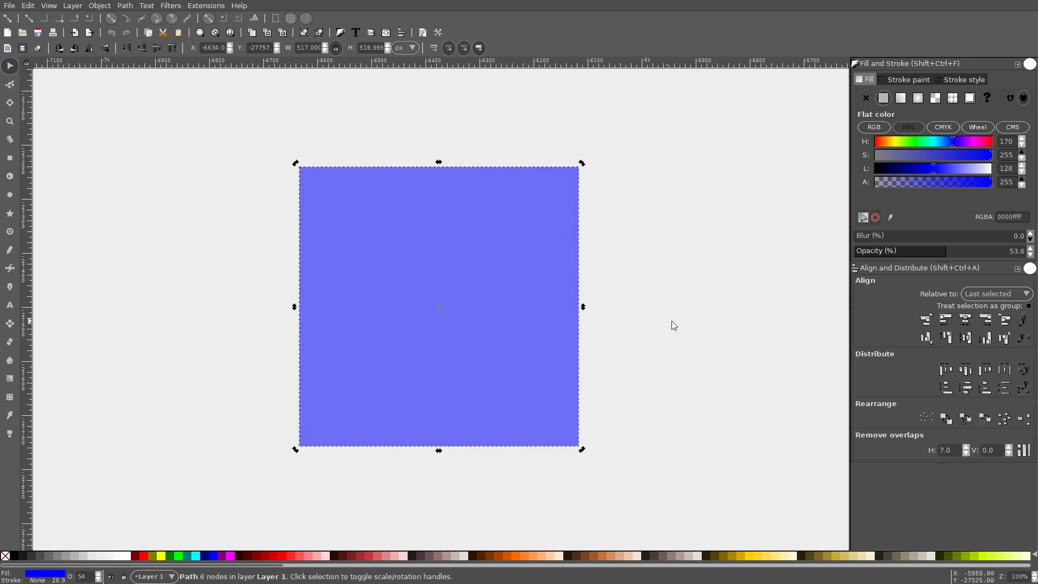
Step: Move the blue square upward, shrink it proportionally from its lower-right corner, and reposition it
click(678, 318)
click(555, 299)
drag(402, 359, 411, 315)
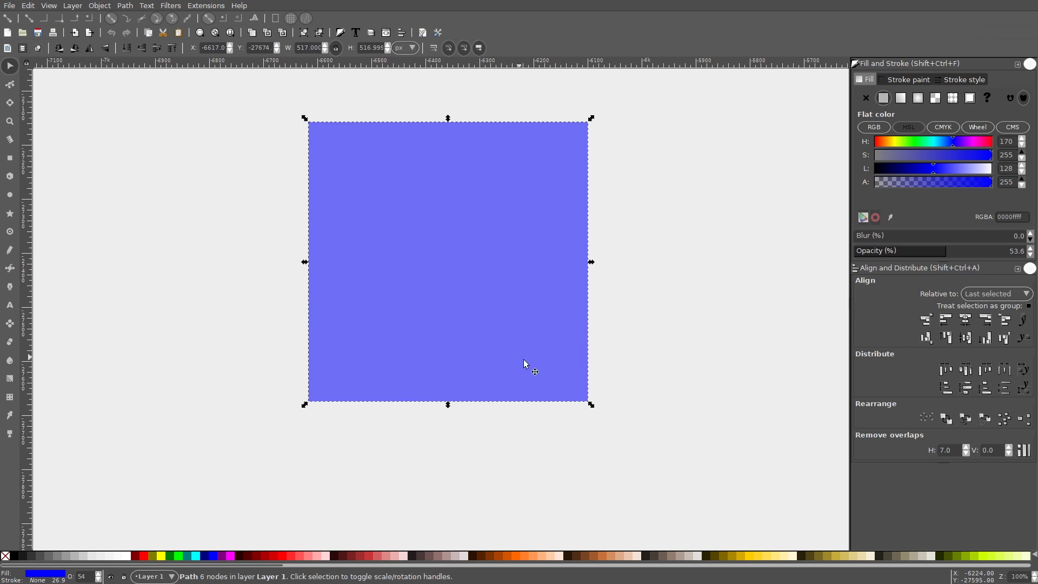
drag(590, 404, 569, 389)
drag(468, 249, 460, 262)
Step: Stretch the square's top and bottom midpoint nodes outward into a hexagon using node transformation handles
click(10, 84)
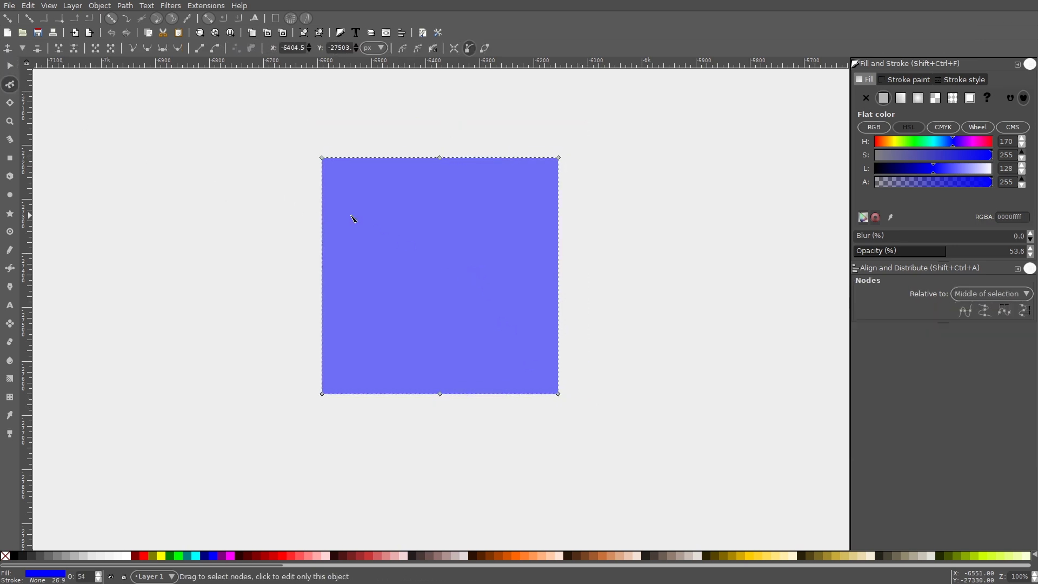
drag(416, 132, 496, 444)
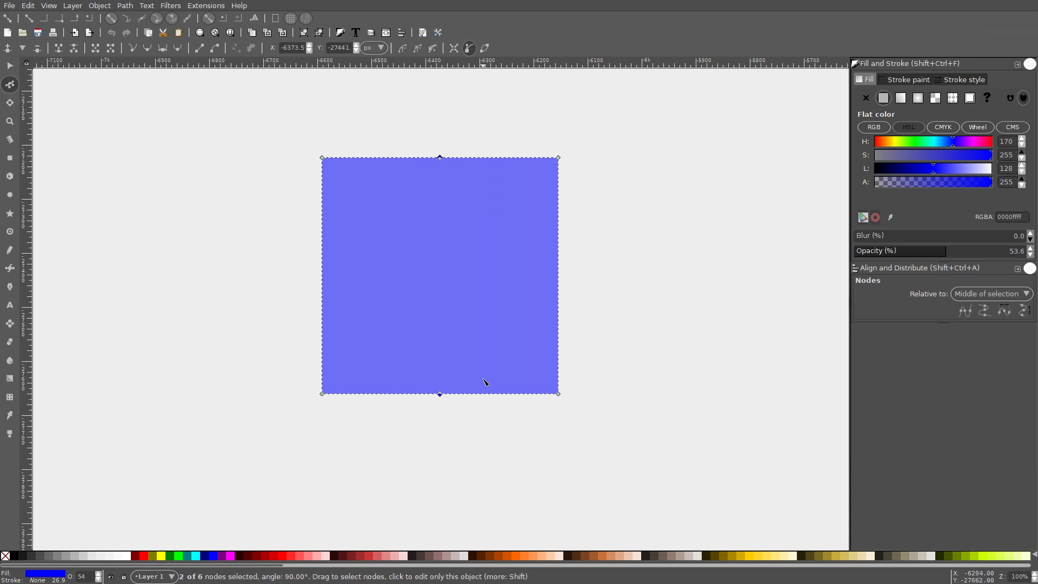
click(455, 49)
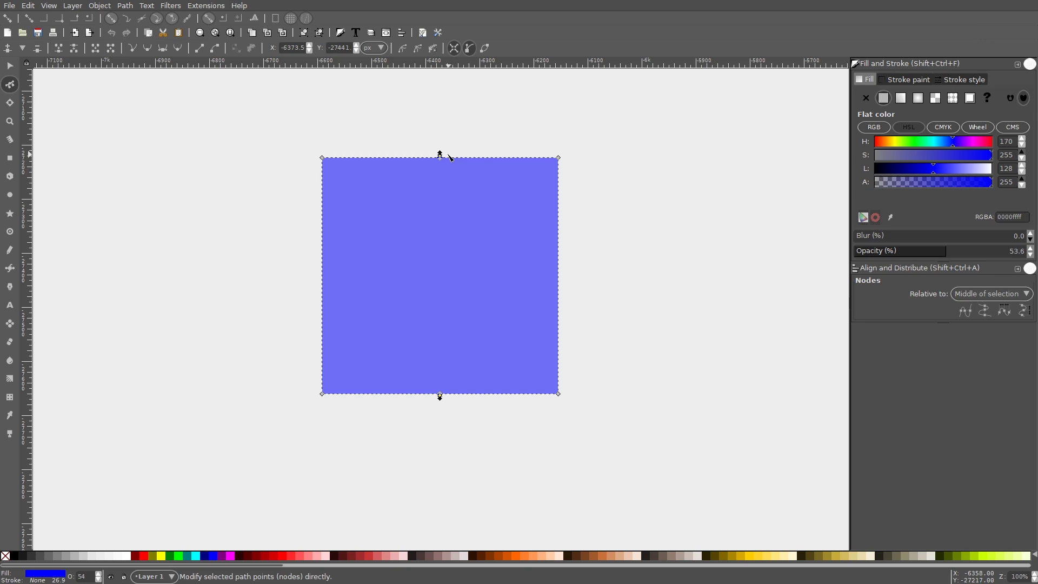
drag(440, 155, 440, 114)
Step: Transform the hexagon's three bottom nodes as a set, shifting them upward and scaling them inward to narrow the base
drag(649, 482, 250, 336)
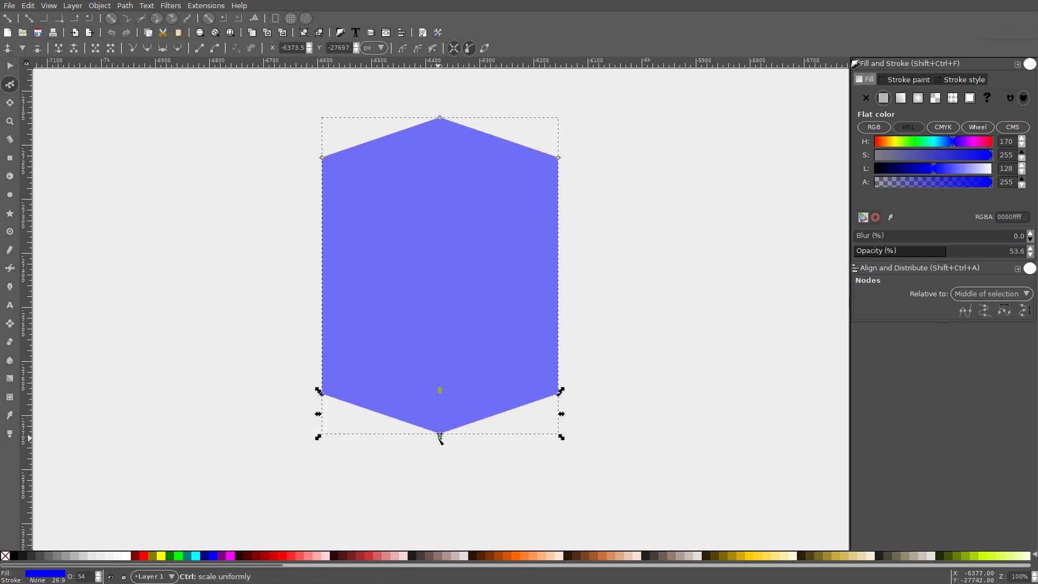
mouse_move(440, 437)
mouse_down()
mouse_move(453, 363)
mouse_move(440, 431)
mouse_up()
drag(543, 430, 529, 315)
drag(567, 344, 329, 248)
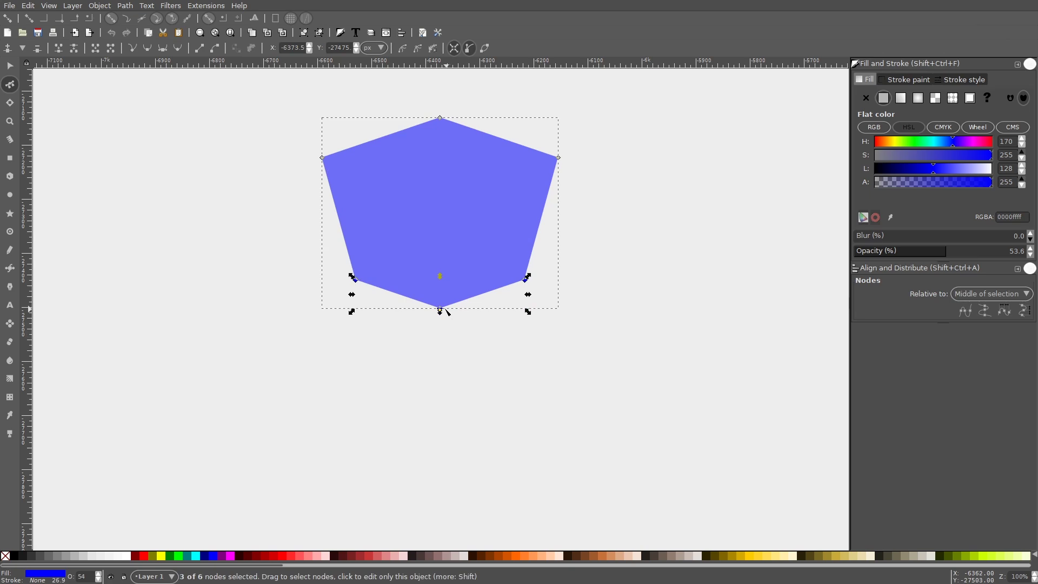
click(439, 307)
drag(528, 277, 520, 338)
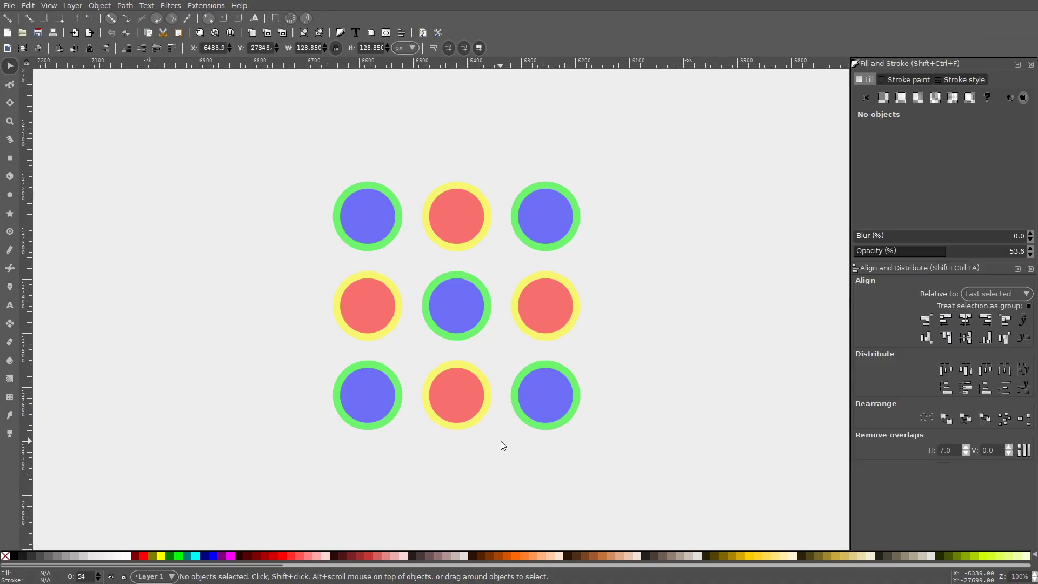
Step: Select the four red circles with yellow outlines together and clear the selection
scroll(503, 433, up, 1)
drag(503, 433, 508, 484)
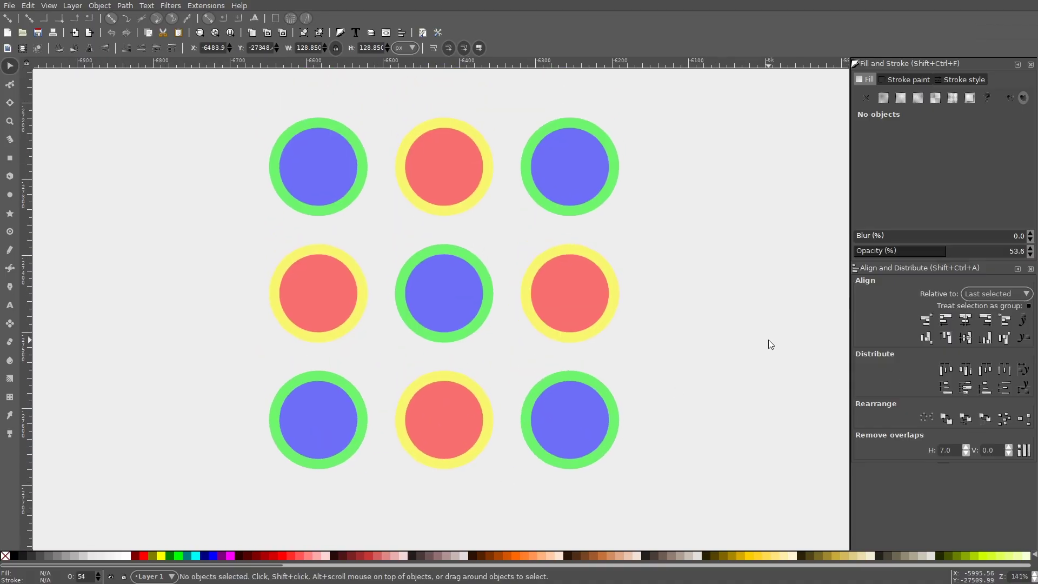
drag(768, 340, 761, 339)
click(568, 327)
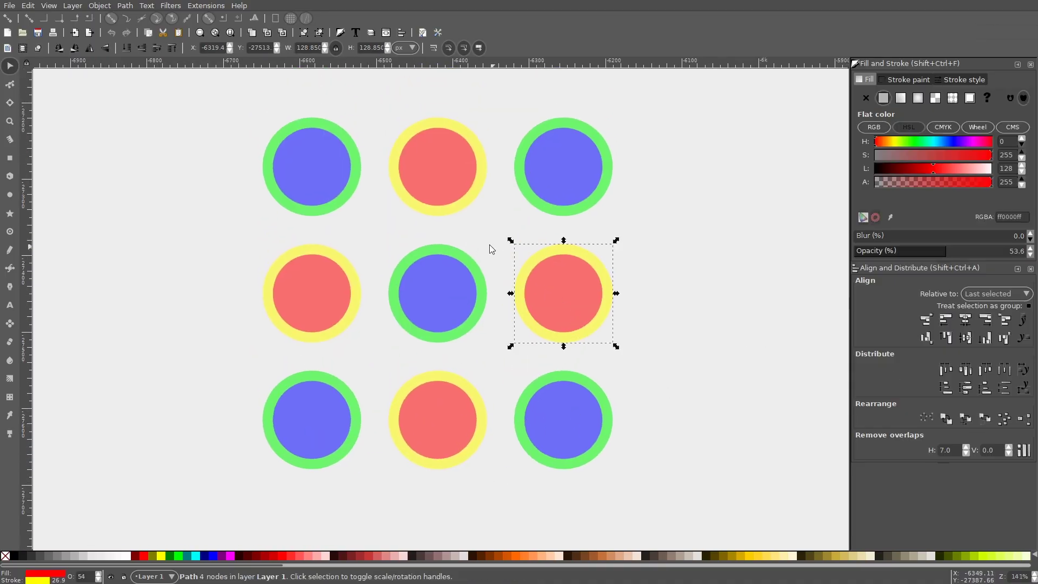
shift+click(446, 201)
shift+click(422, 412)
scroll(447, 392, down, 1)
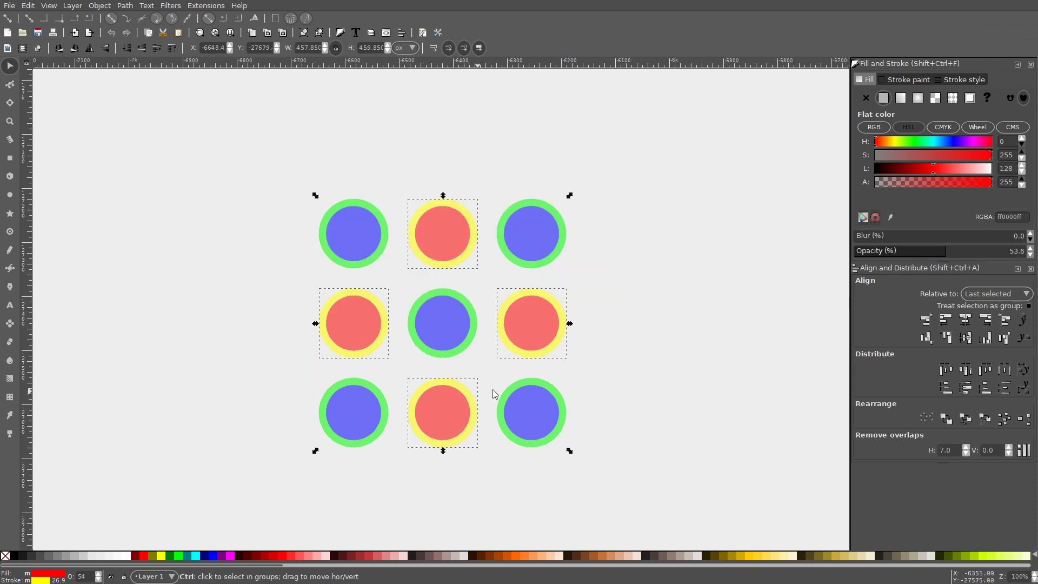
click(724, 348)
Step: Try picking individual blue circles at the grid's corners, clearing the selection each time
scroll(589, 354, up, 1)
scroll(528, 371, left, 3)
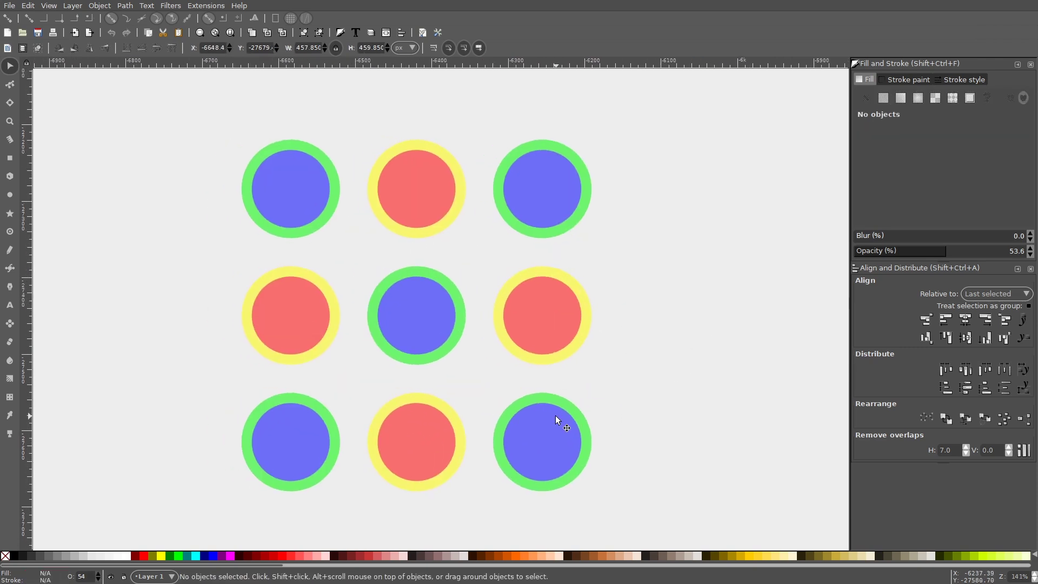
click(556, 415)
shift+click(286, 191)
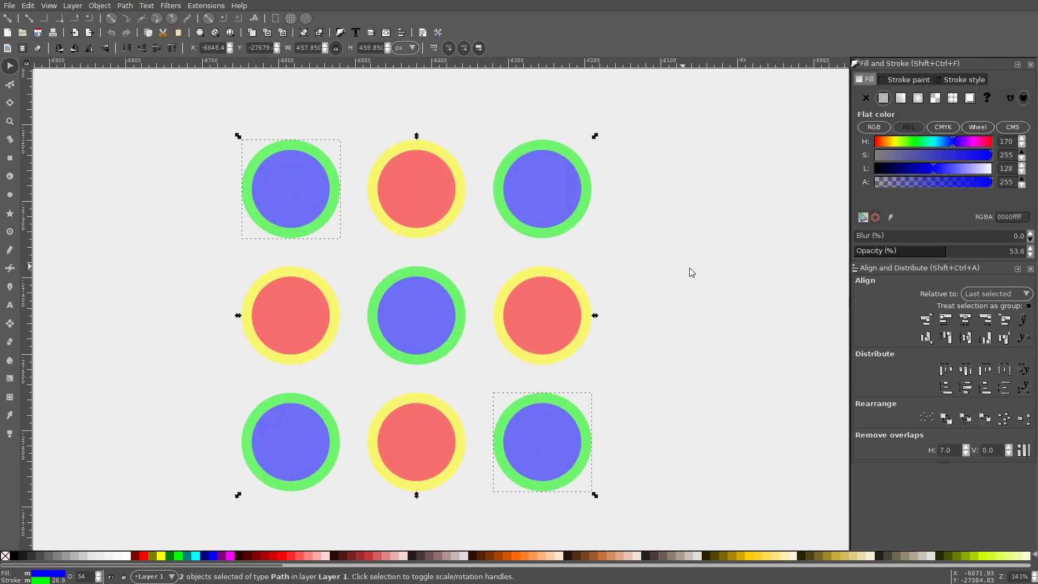
click(678, 223)
click(547, 177)
scroll(547, 180, down, 1)
scroll(547, 180, up, 1)
drag(554, 181, 581, 162)
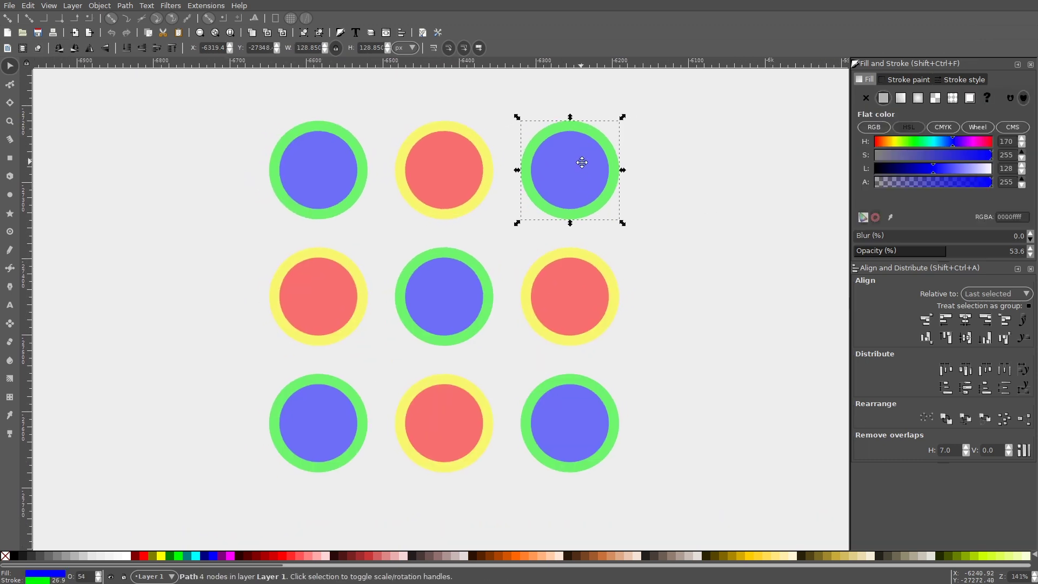
click(193, 306)
Step: Select all objects that share the fill and stroke of the red circle in the grid's upper row
click(468, 148)
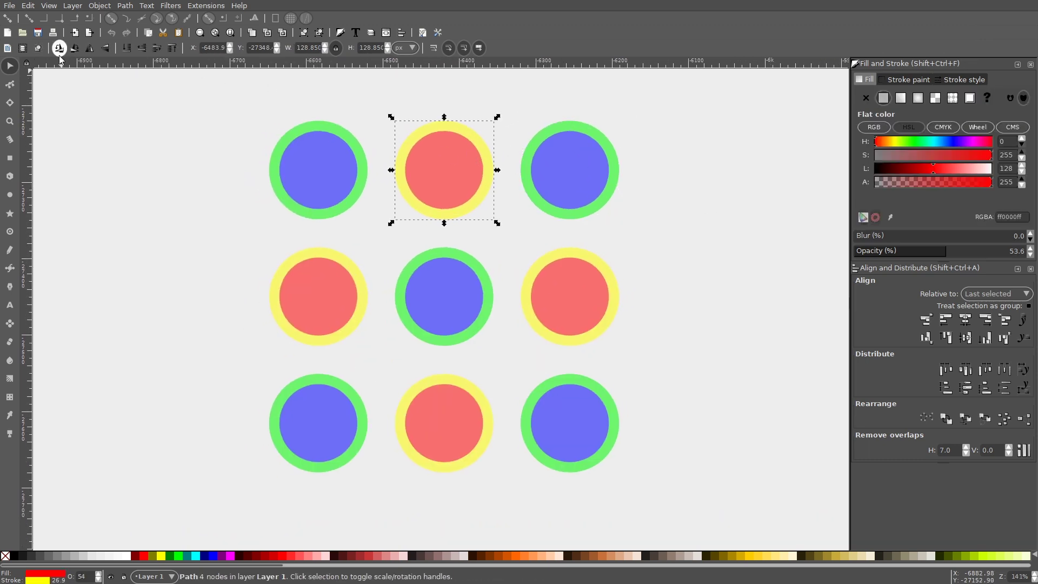
click(27, 6)
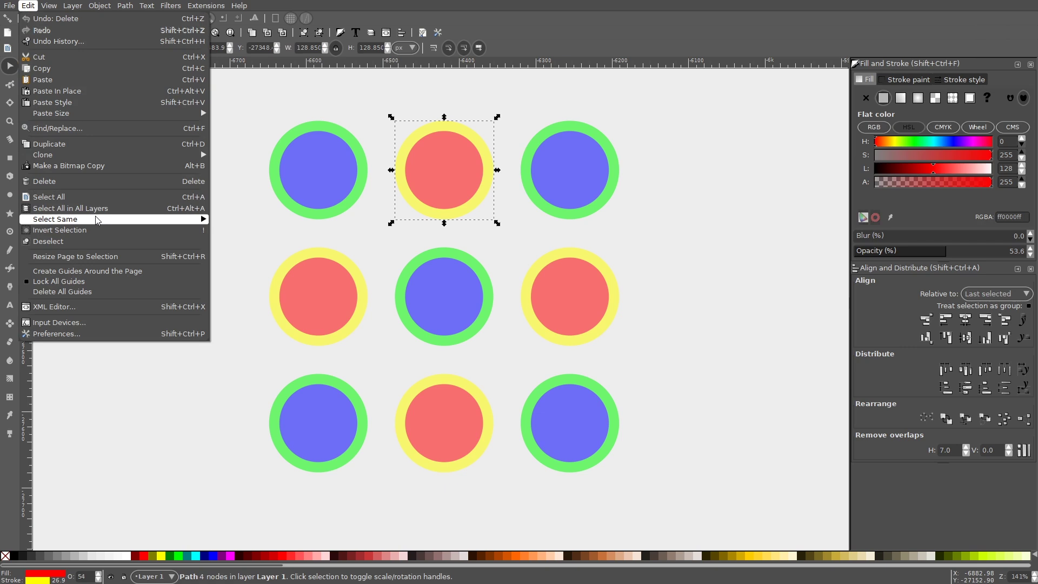
mouse_move(96, 223)
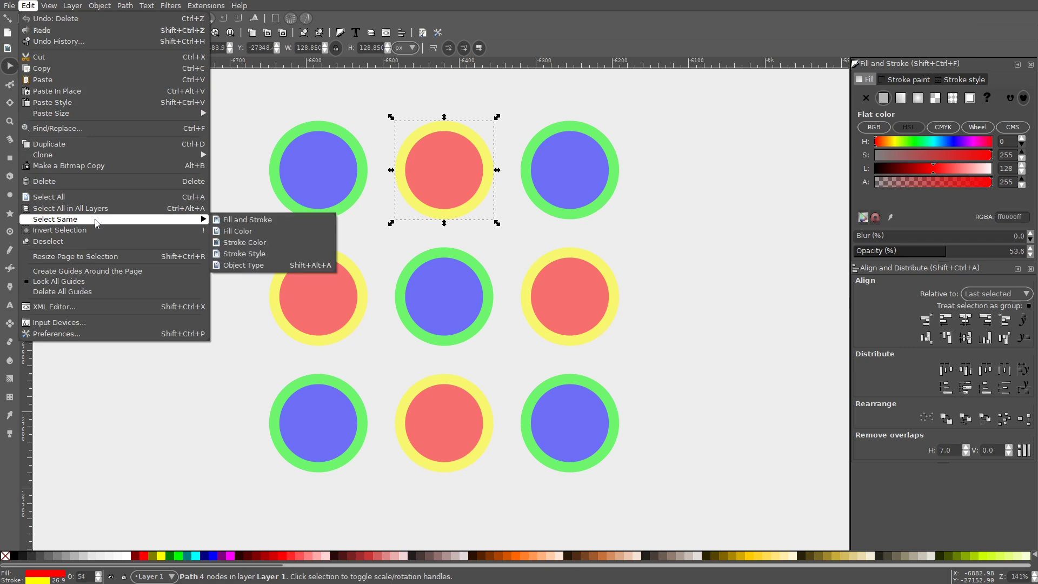
click(264, 221)
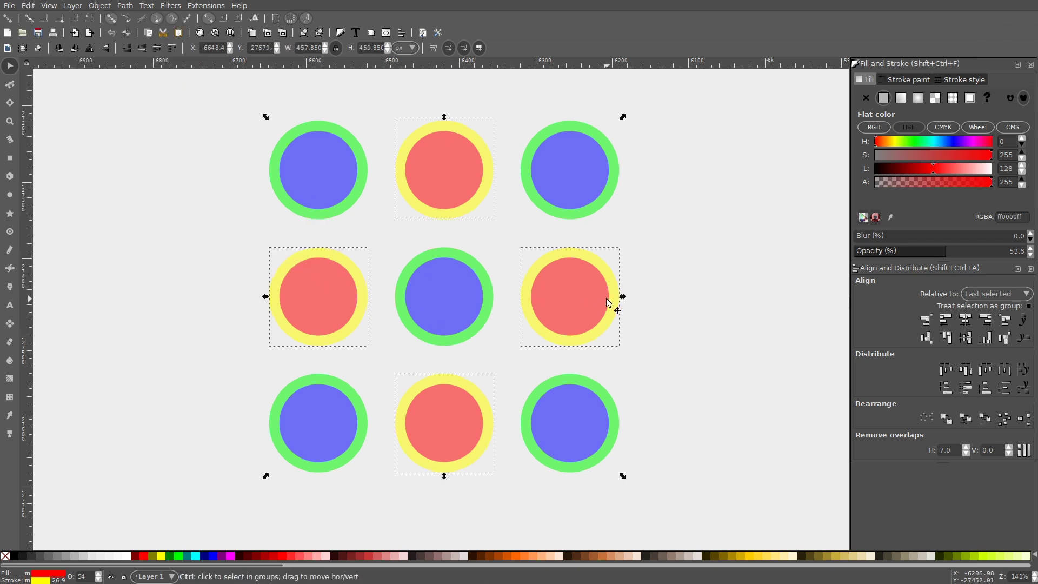
Step: Stretch the selected red circles wider as a set, undo the scaling and clear the selection
drag(623, 296, 659, 301)
key(ctrl+z)
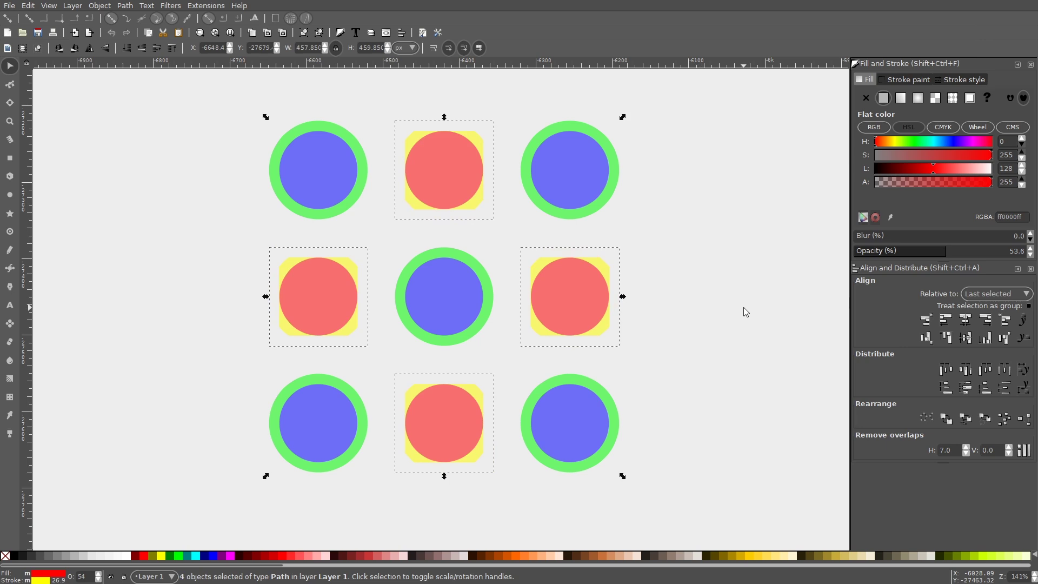
click(743, 307)
Step: Select all objects sharing the centre blue circle's fill and stroke and try rescaling them as a set
click(479, 287)
click(28, 6)
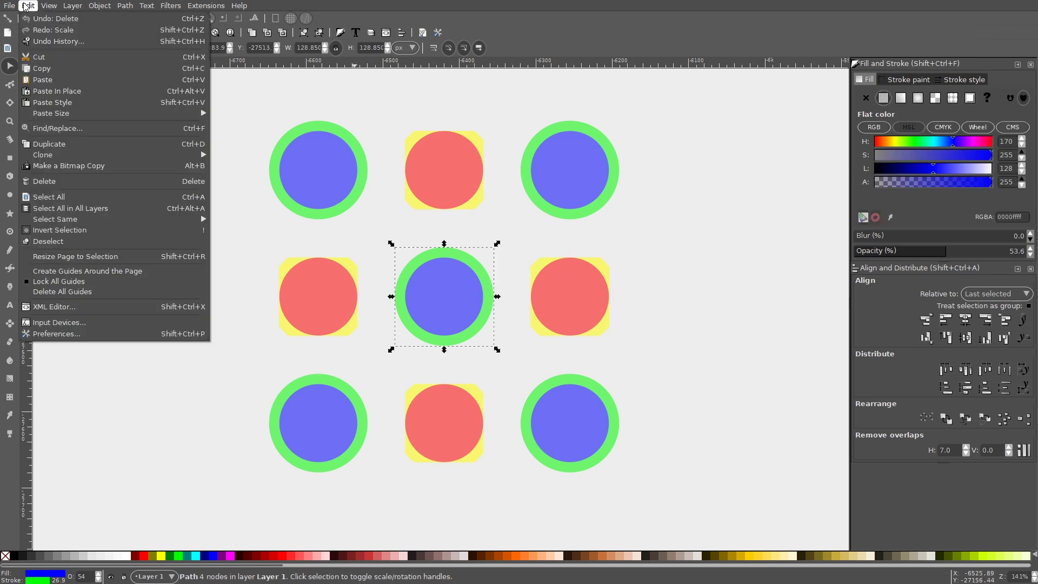
mouse_move(93, 219)
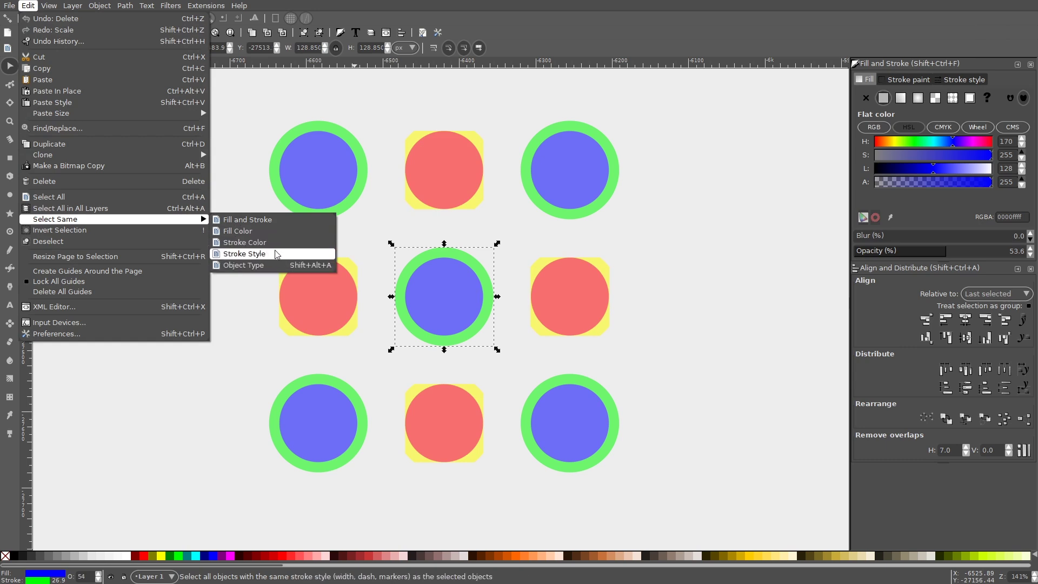
click(274, 220)
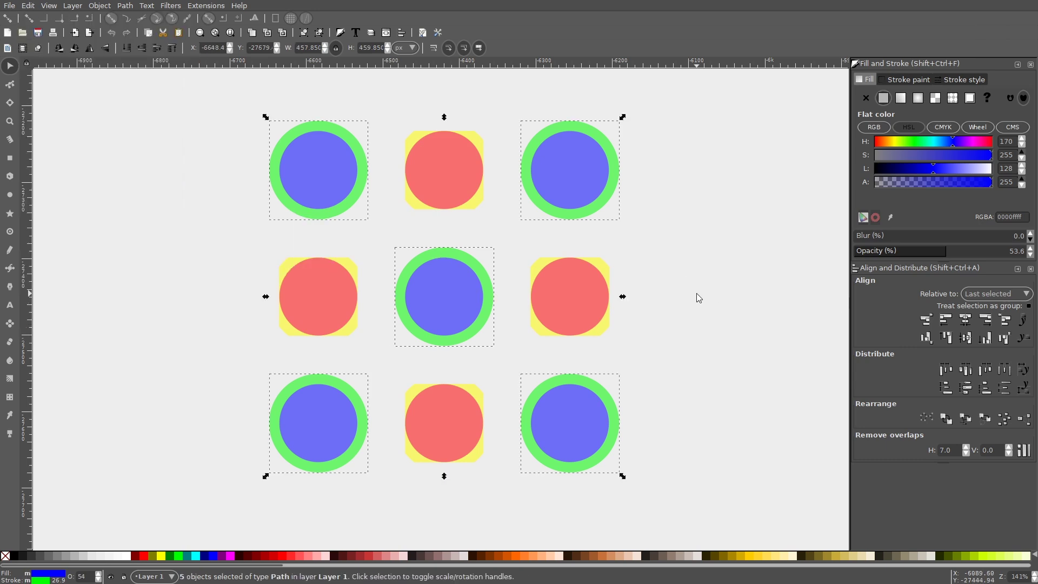
scroll(676, 298, down, 1)
drag(642, 297, 665, 303)
key(period)
key(period)
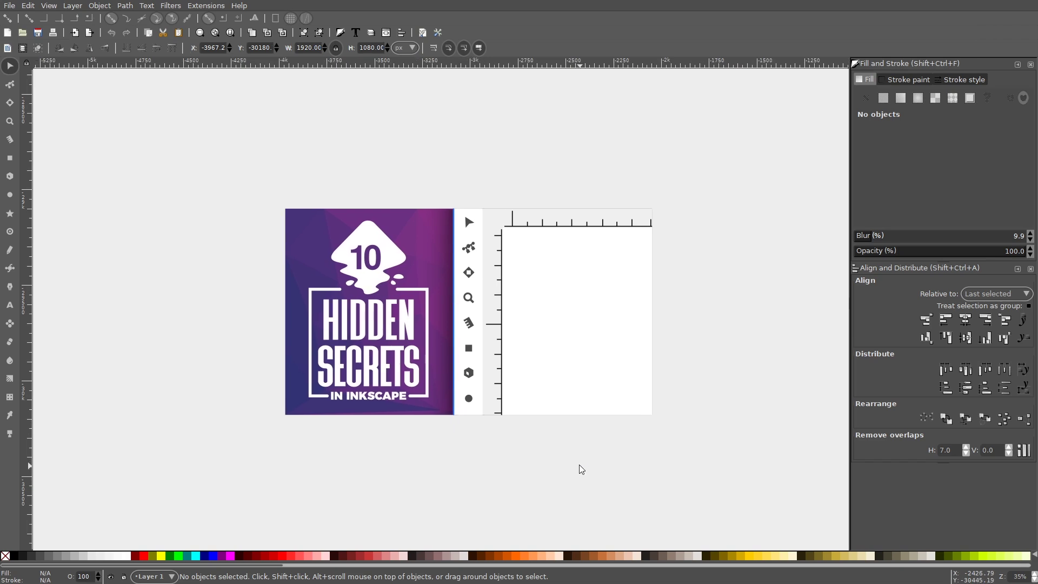
ctrl+scroll(473, 373, up, 1)
scroll(476, 357, up, 1)
ctrl+scroll(484, 344, up, 1)
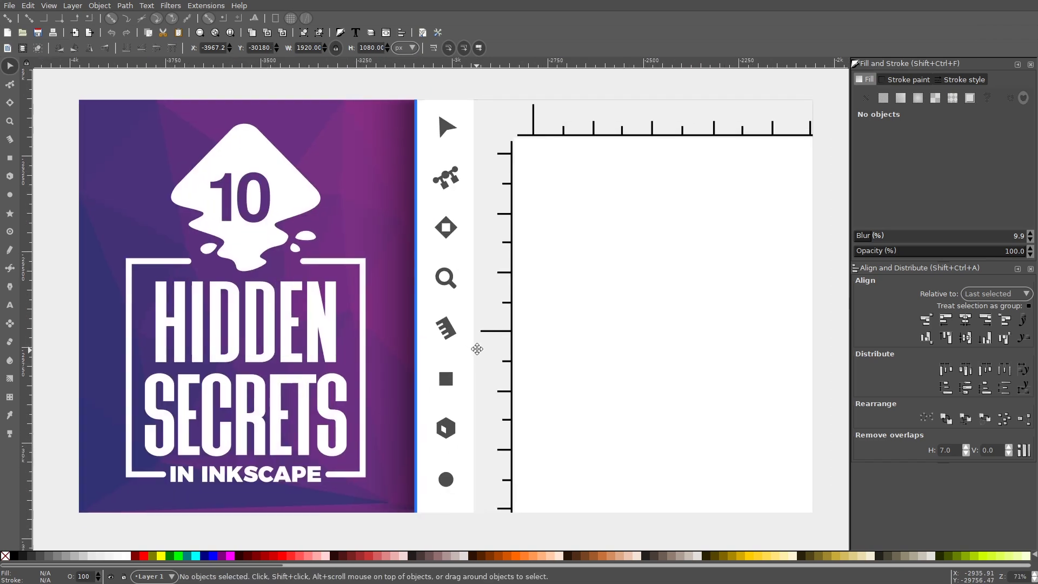
scroll(485, 344, down, 10)
scroll(488, 334, down, 7)
Step: Start a new document from a template and set the Business Card size to 3.5in x 2in (United States, Canada)
click(9, 7)
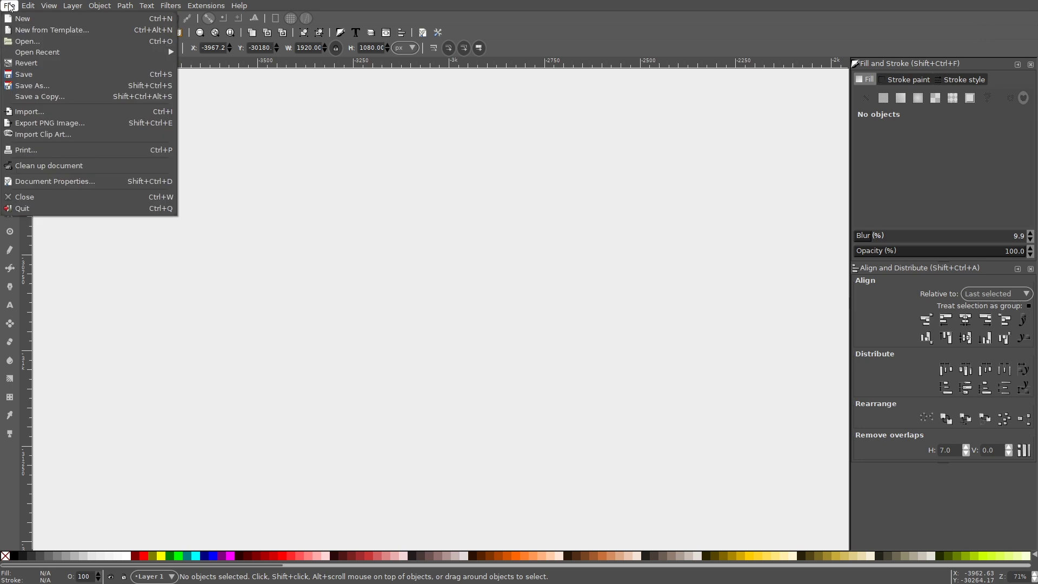
click(26, 29)
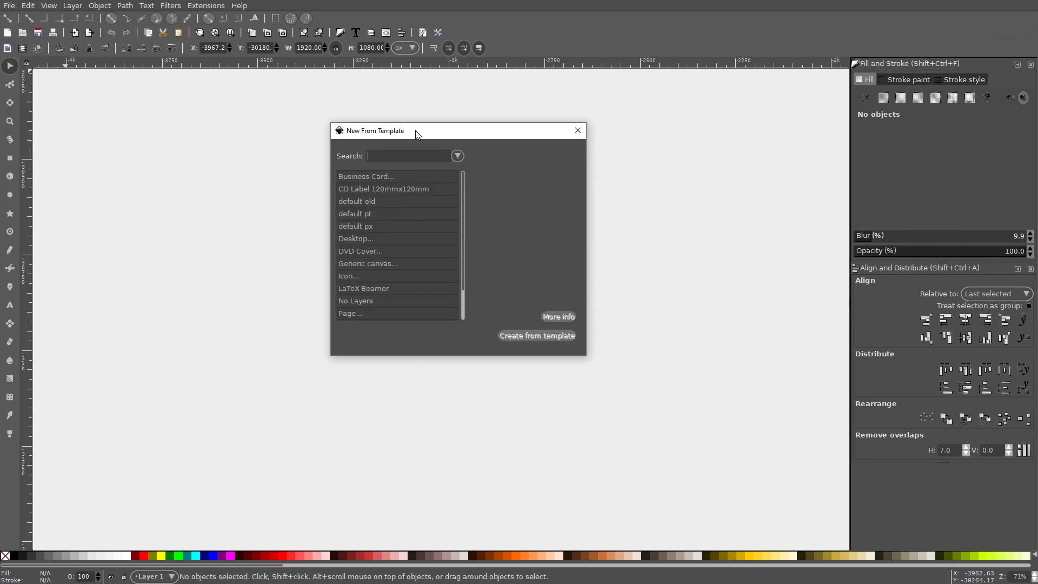
click(351, 228)
click(373, 179)
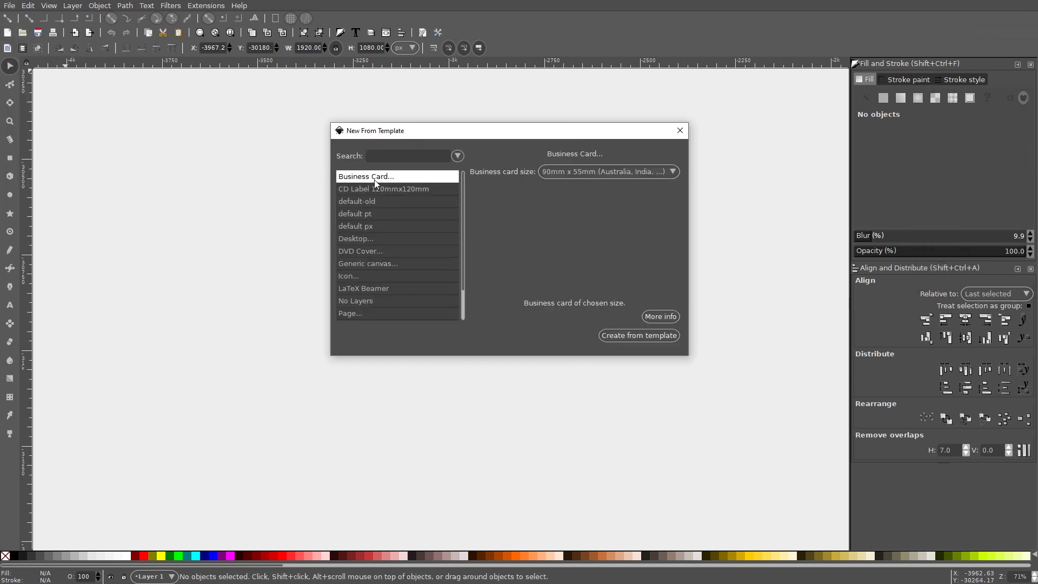
click(582, 175)
click(589, 222)
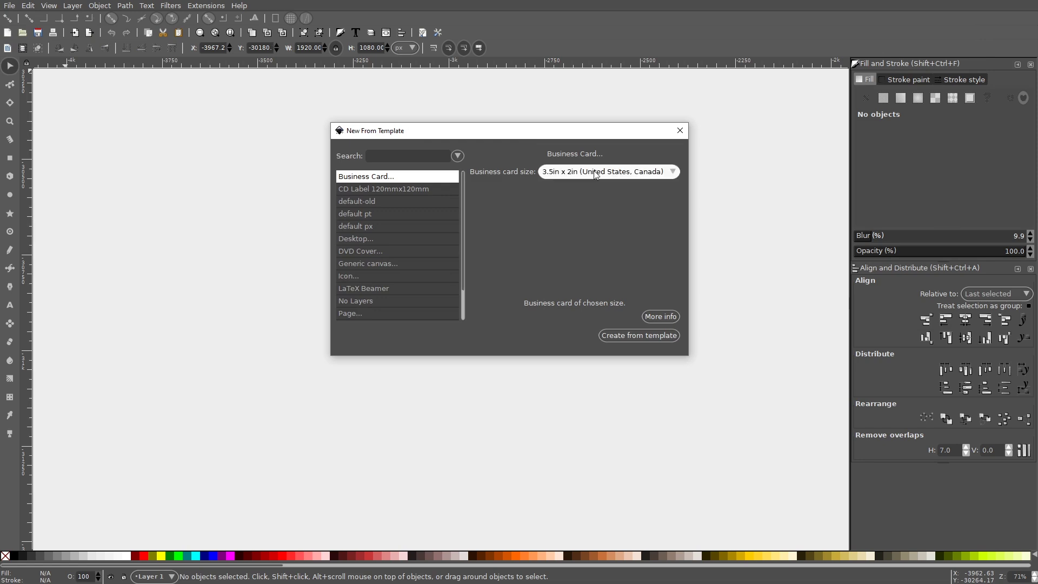
Step: Preview the CD Label, DVD Cover, LaTeX Beamer and default px templates, closing the template chooser without creating a document
click(366, 190)
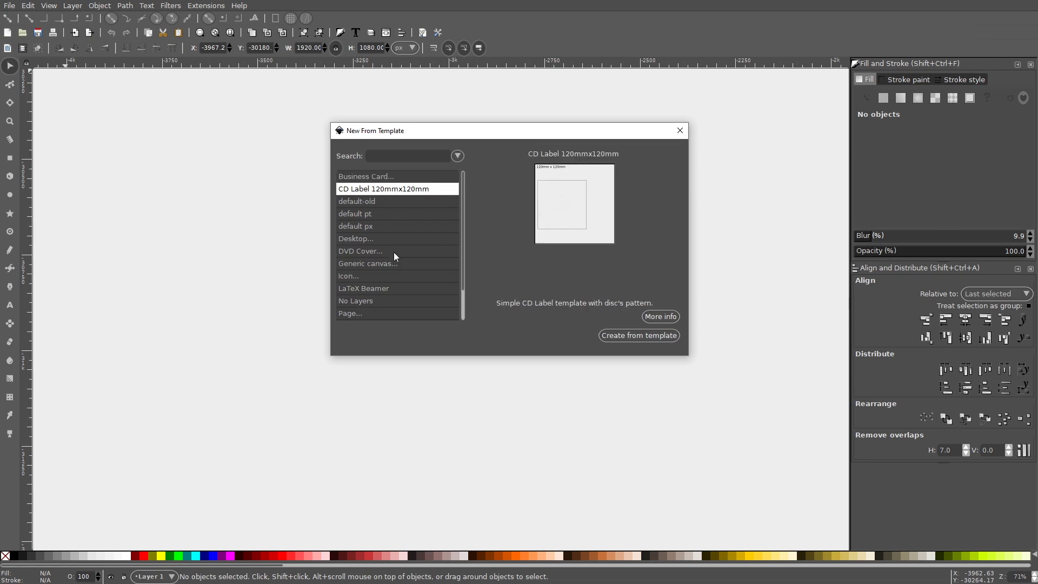
click(357, 250)
click(582, 174)
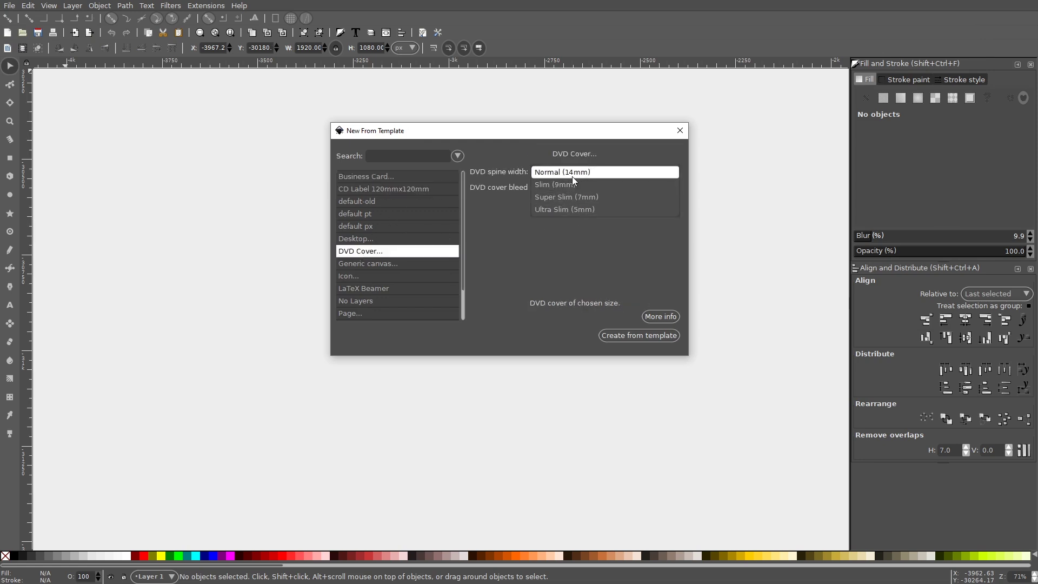
click(460, 280)
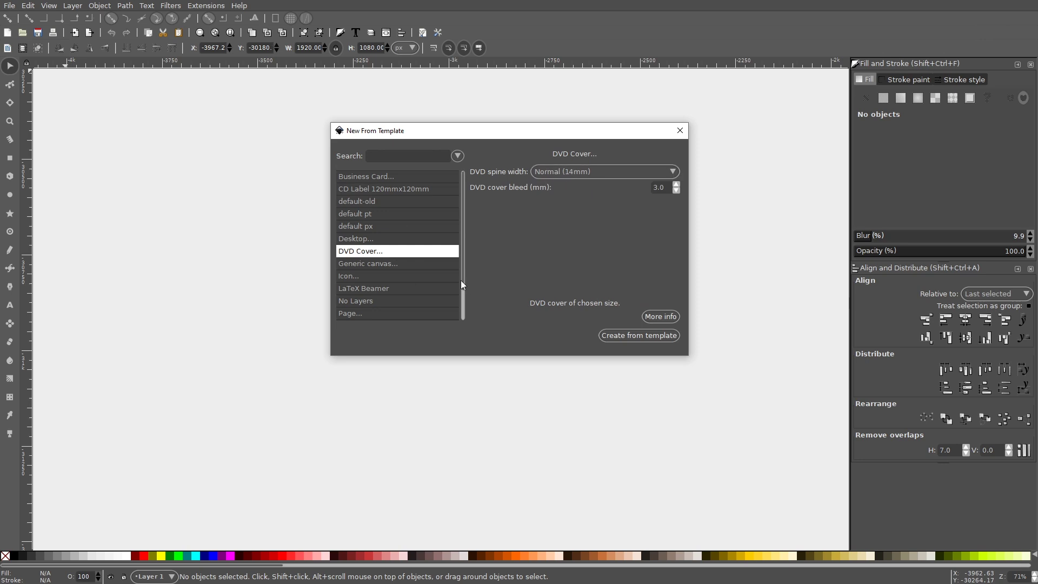
click(381, 288)
click(379, 229)
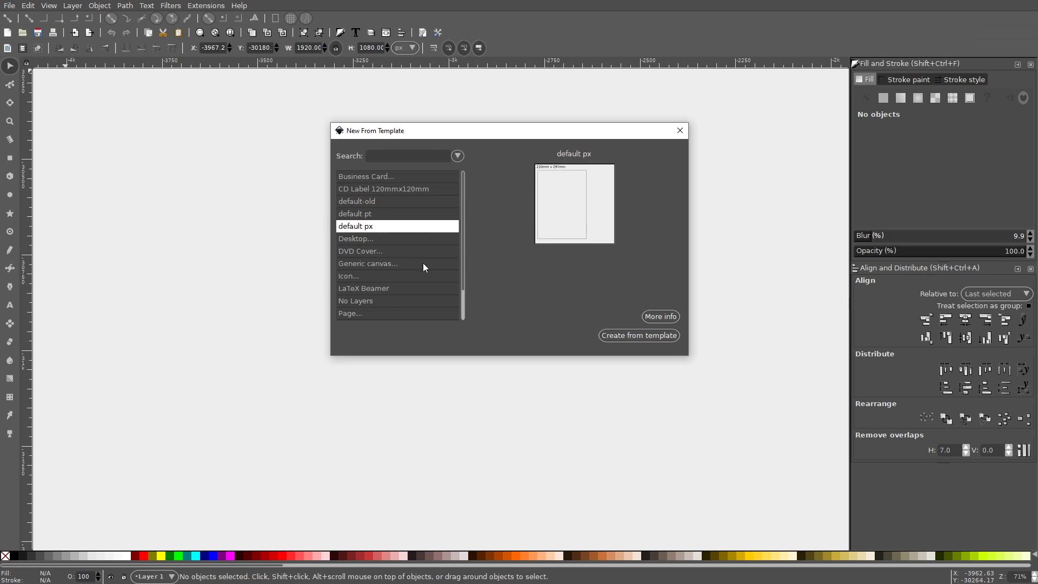
click(682, 129)
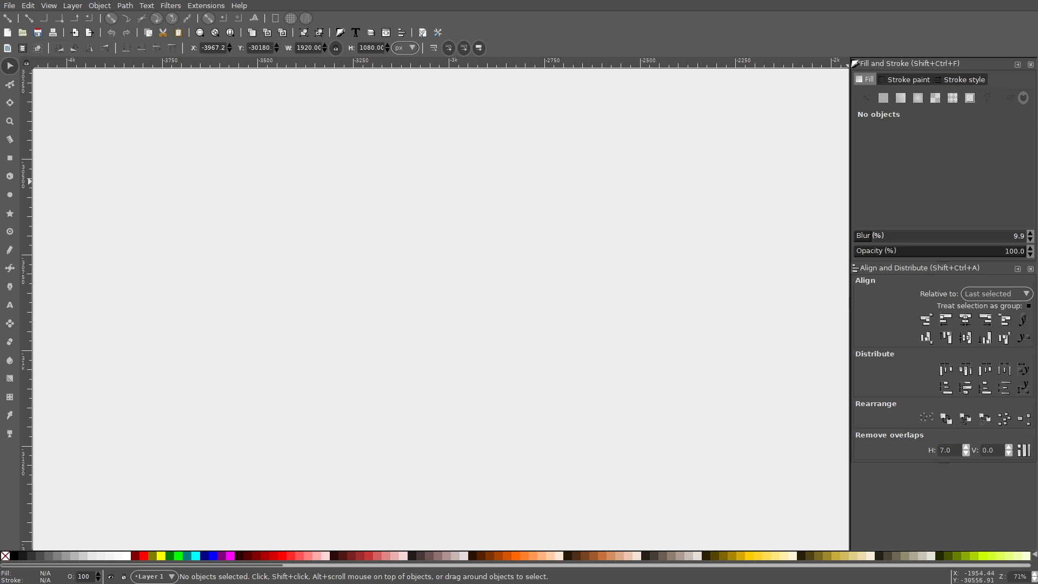
Step: In File Explorer, paste the copied YouTube-Thumbnail.svg into Inkscape's share\templates folder and grant permission for the copy
drag(1037, 176, 500, 142)
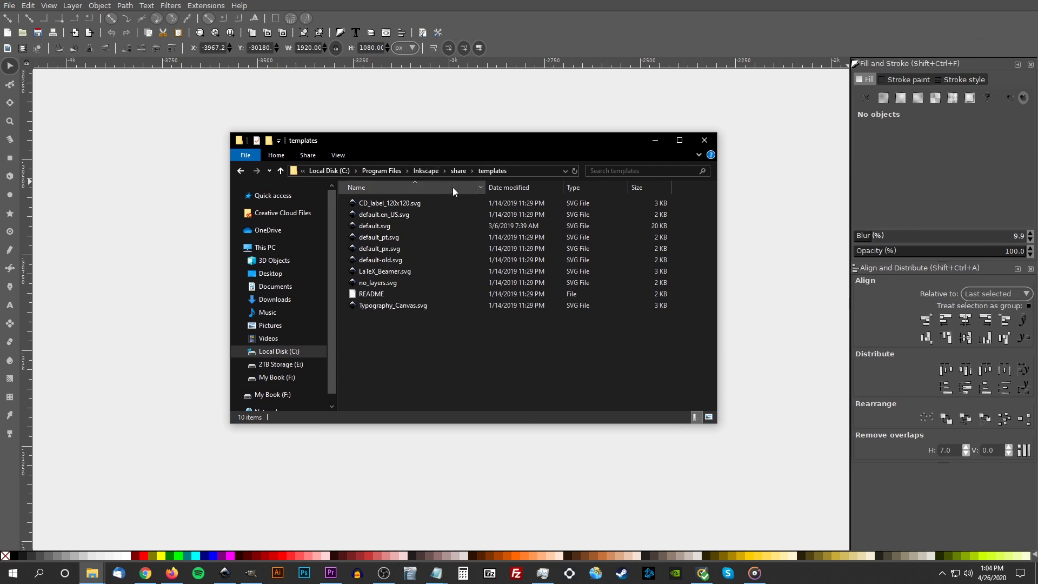
right_click(476, 350)
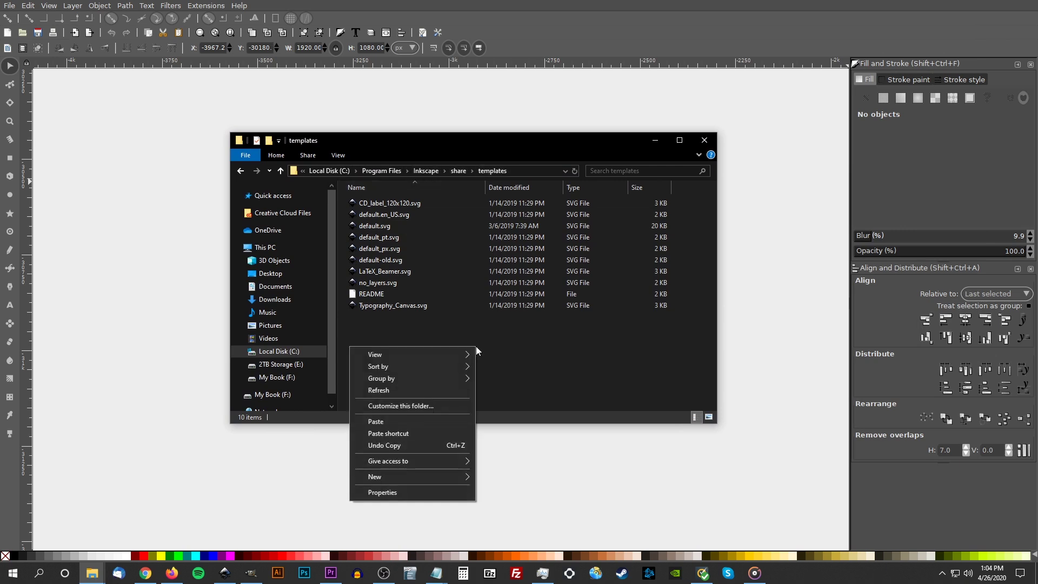
click(390, 421)
click(492, 218)
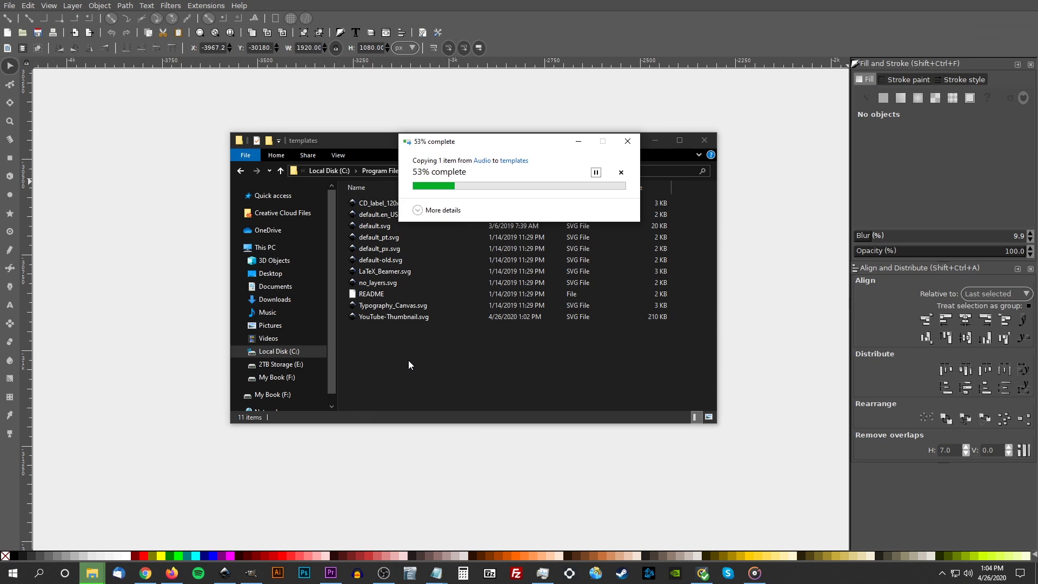
Step: Back in Inkscape, create a new document from the YouTube-Thumbnail template
click(10, 6)
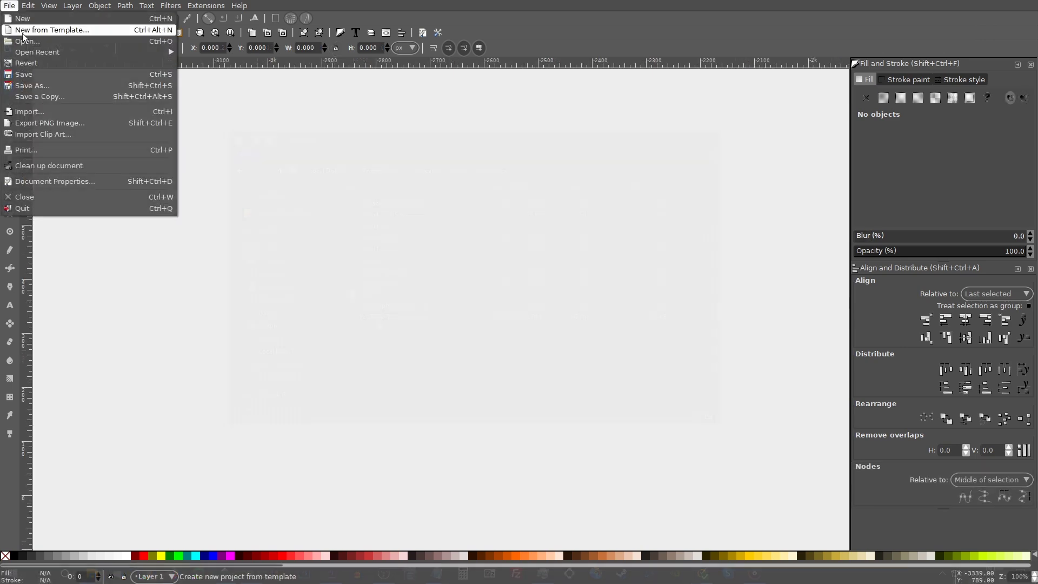
click(24, 32)
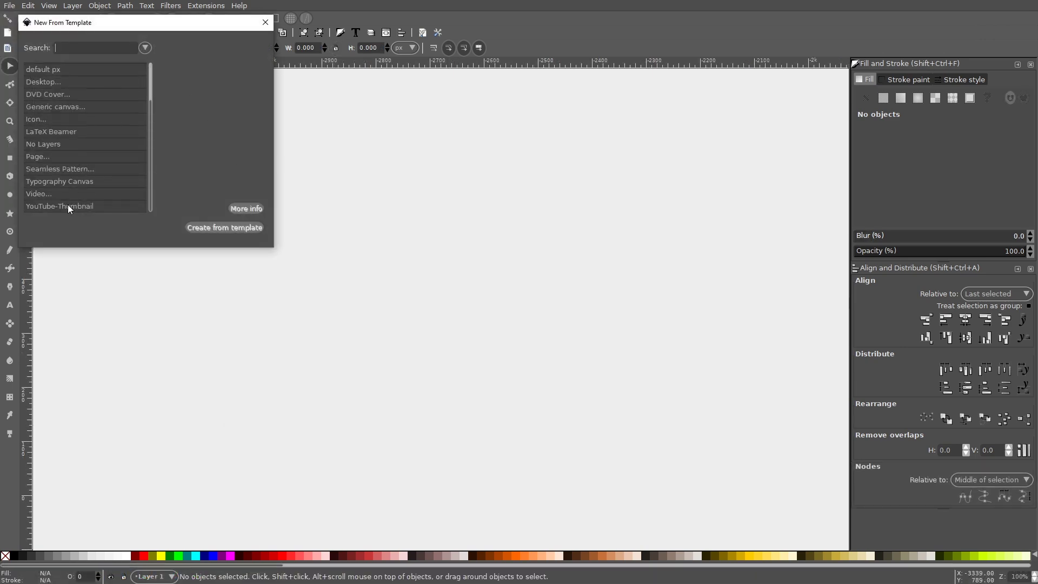
click(67, 205)
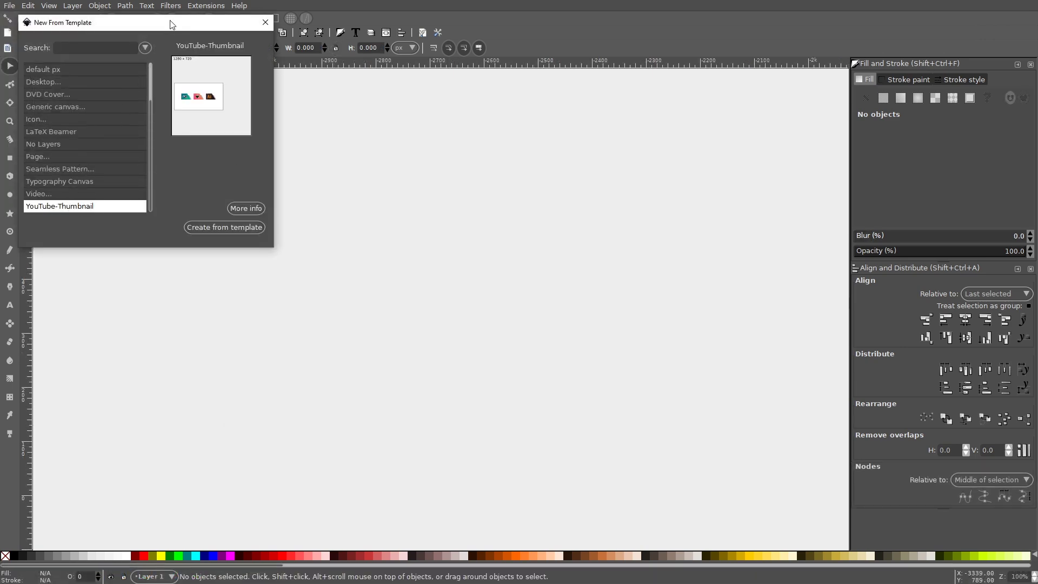
drag(170, 25, 324, 96)
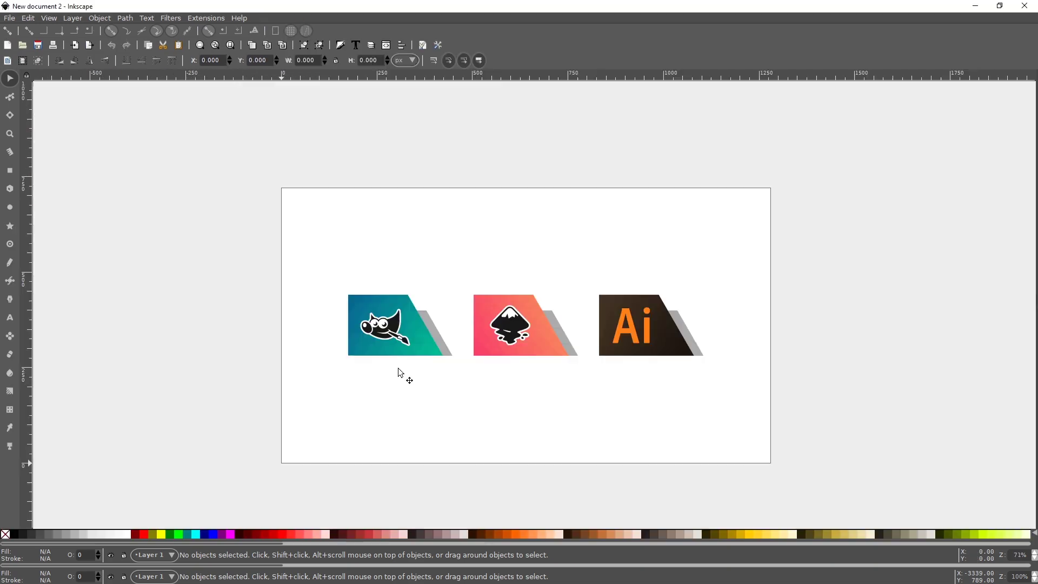
scroll(400, 363, up, 1)
drag(328, 370, 394, 348)
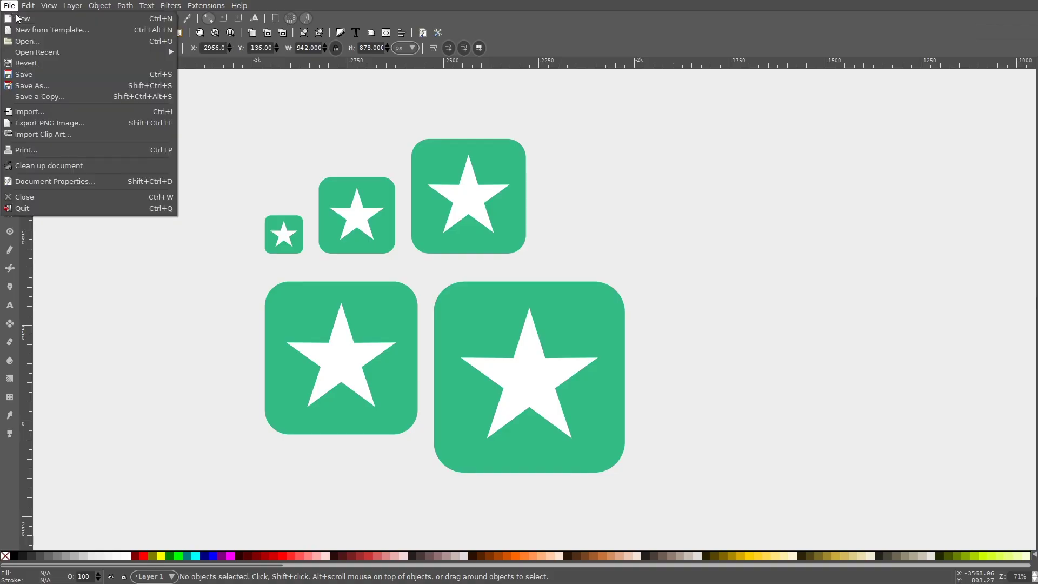
Step: Open the PNG export settings, select all the star icons, and toggle batch export of the selected objects on and off
click(50, 123)
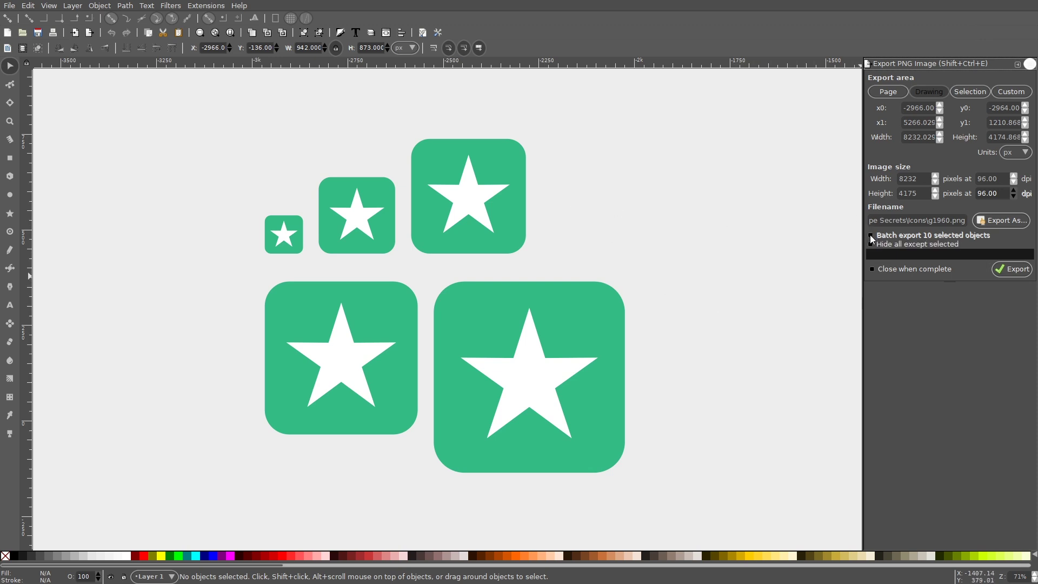
drag(686, 492, 151, 100)
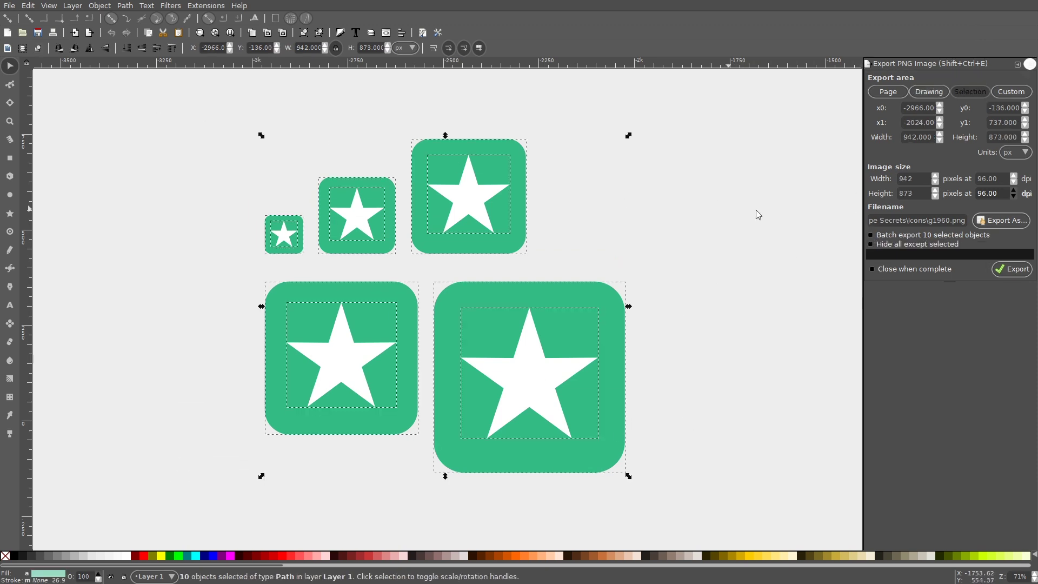
click(870, 235)
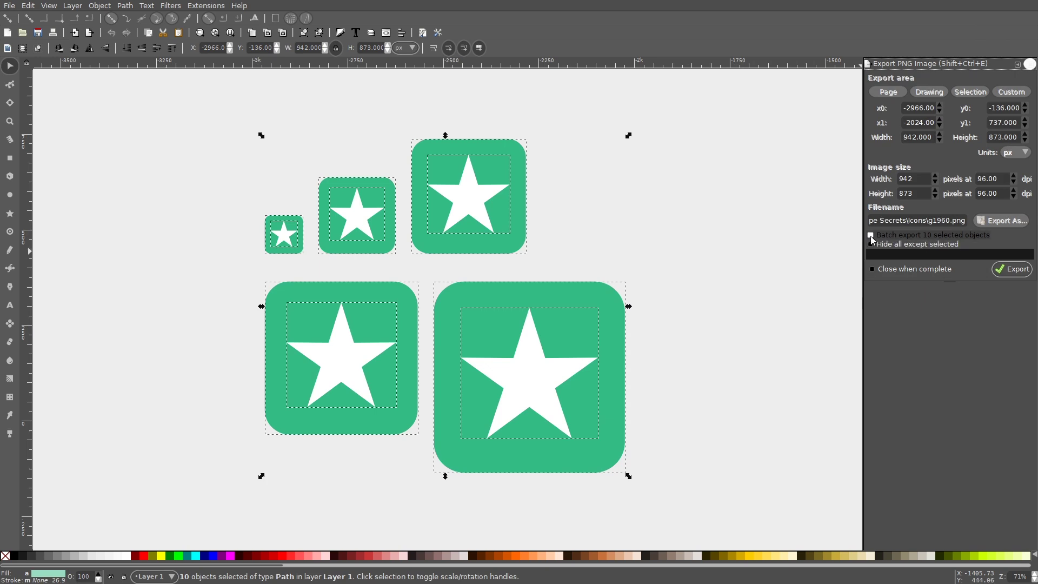
click(870, 235)
Step: Select each star icon with its green background in turn, and scale all five down together to about 818 × 758 px
click(739, 328)
drag(706, 507, 403, 277)
drag(214, 273, 444, 466)
drag(208, 165, 327, 286)
drag(302, 128, 403, 264)
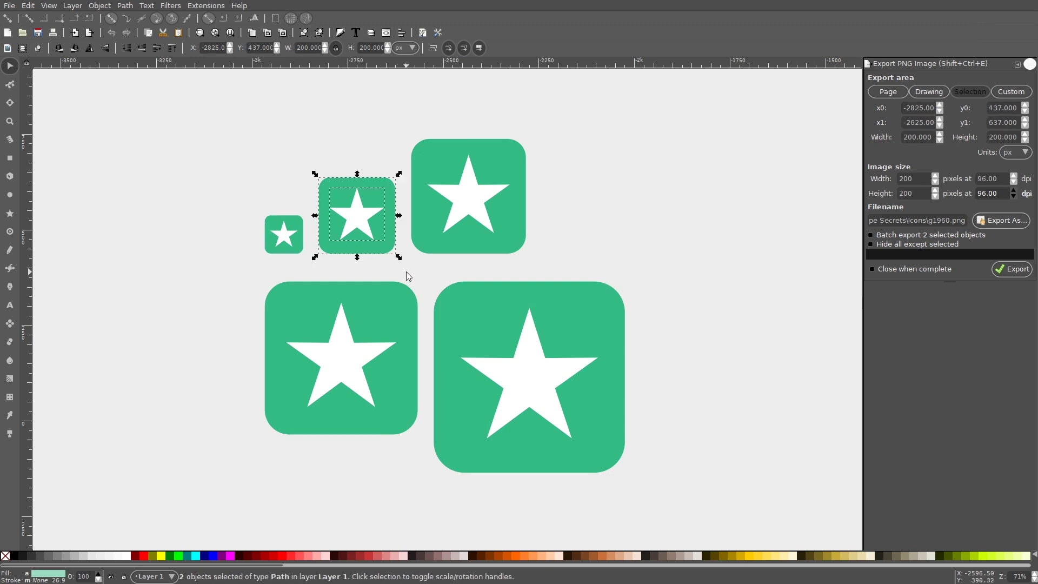
drag(379, 77, 561, 287)
drag(698, 519, 280, 132)
drag(627, 306, 604, 306)
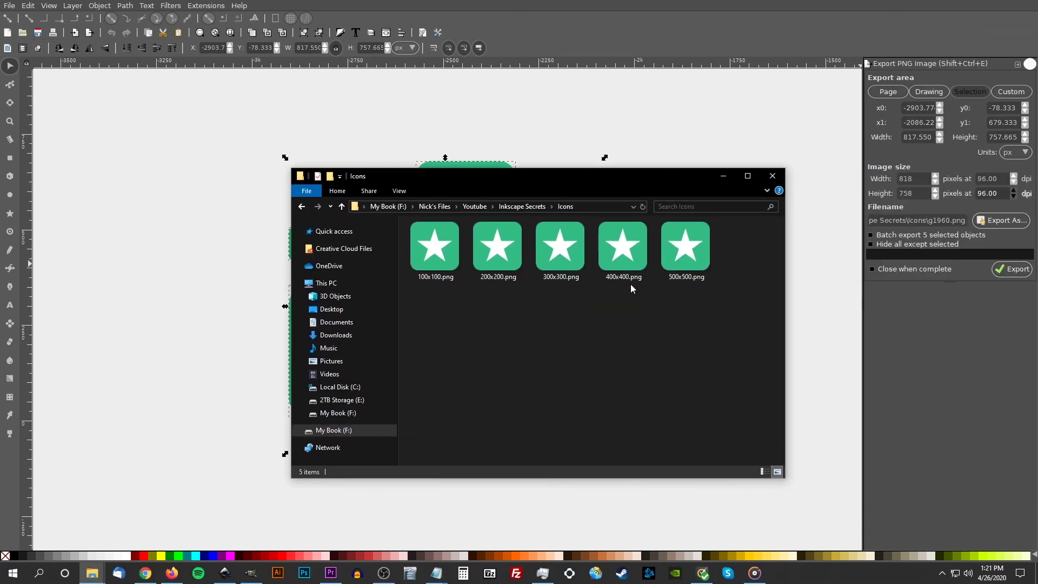
Step: Switch to File Explorer, select the exported PNG icons in the Icons folder and clear the selection
drag(713, 338, 439, 241)
click(521, 382)
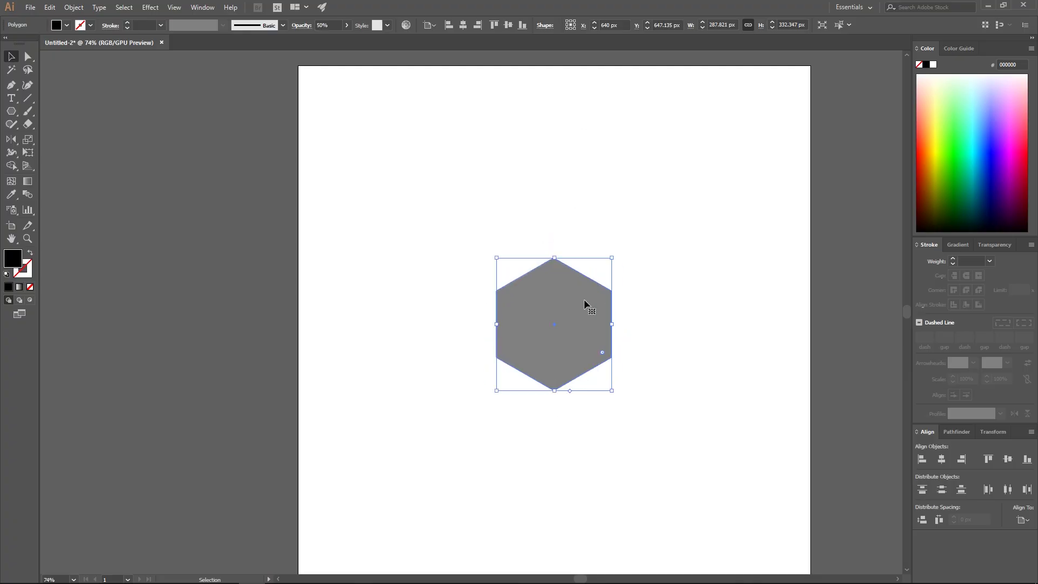
Step: In Illustrator, place copies of the grey hexagon around the original, snapping their corners so the overlaps outline a cube's faces
alt+drag(594, 303, 601, 180)
drag(502, 236, 496, 291)
alt+drag(611, 290, 496, 366)
drag(439, 334, 496, 291)
alt+drag(439, 390, 611, 432)
drag(669, 333, 612, 293)
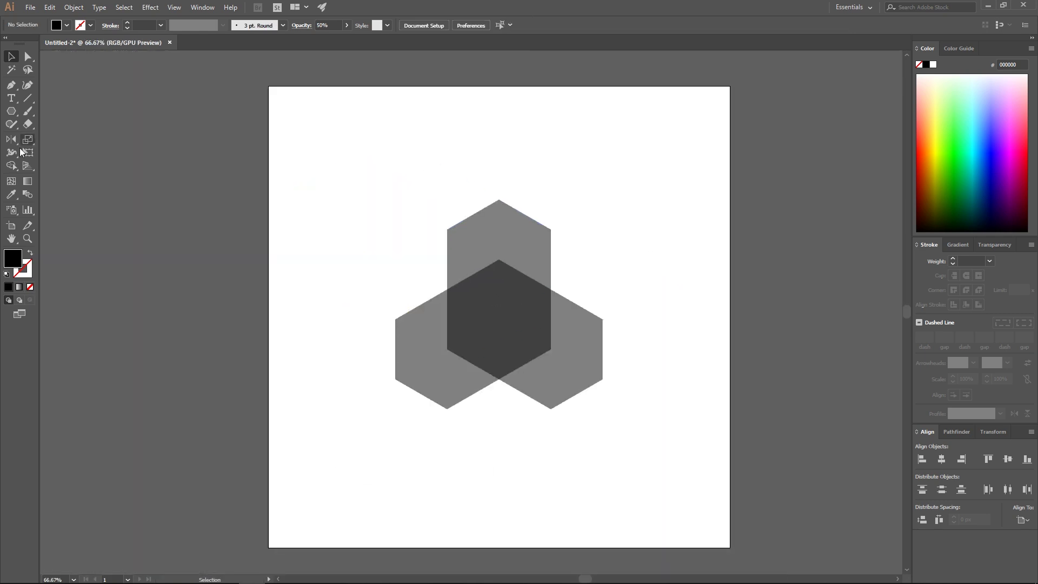
Step: Remove the regions outside the cube with Shape Builder, form its three faces as separate shapes and clear the selection
click(11, 165)
key(ctrl+a)
drag(470, 227, 605, 238)
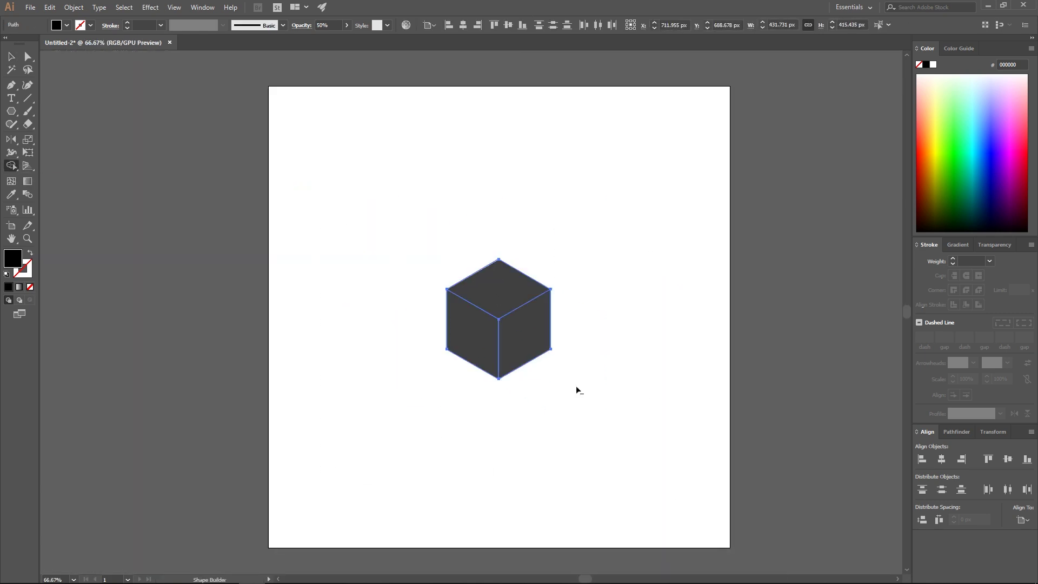
click(486, 347)
click(499, 292)
click(523, 335)
key(v)
click(469, 394)
Step: Colour the cube's left face green, its top face blue and its right face red
click(473, 340)
click(952, 155)
click(498, 292)
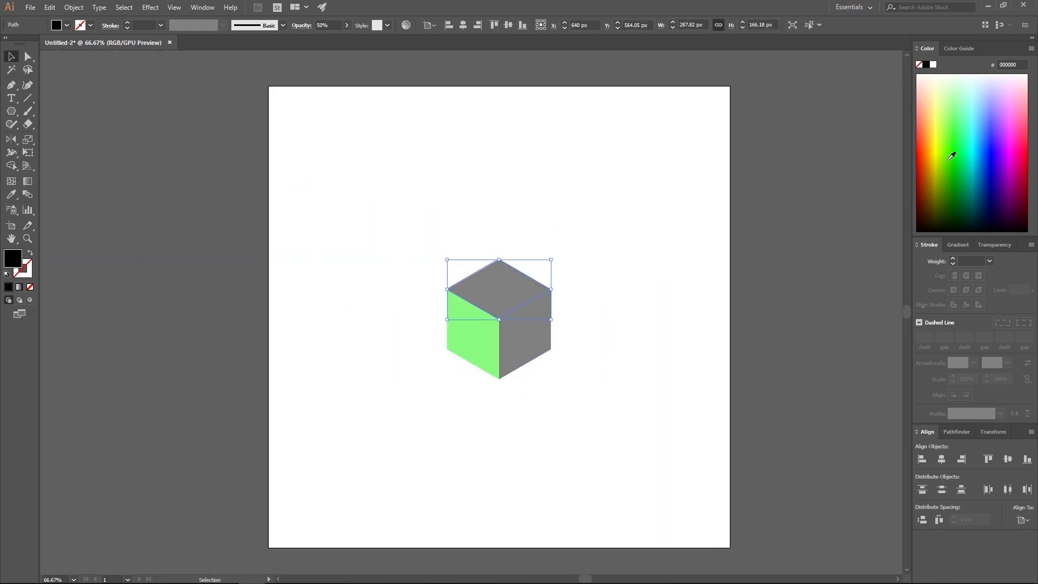
click(990, 157)
click(524, 338)
click(918, 156)
Step: Arrange the overlapping shapes on the artboard and cut away the excess regions with Shape Builder
drag(522, 414, 520, 216)
shift+drag(555, 143, 448, 239)
drag(478, 189, 478, 241)
scroll(514, 247, up, 1)
shift+drag(573, 169, 411, 313)
shift+click(516, 319)
click(12, 165)
alt+drag(452, 223, 551, 238)
Step: Move the resulting piece up and to the left, and rotate it by 120°
key(v)
click(493, 331)
alt+drag(493, 331, 327, 256)
drag(11, 140, 46, 141)
double_click(8, 141)
text(120)
key(Return)
Step: Sample a colour for the piece from the neighbouring shape with the Eyedropper, and move a shape up and to the right
key(i)
click(460, 366)
key(v)
drag(462, 369, 690, 257)
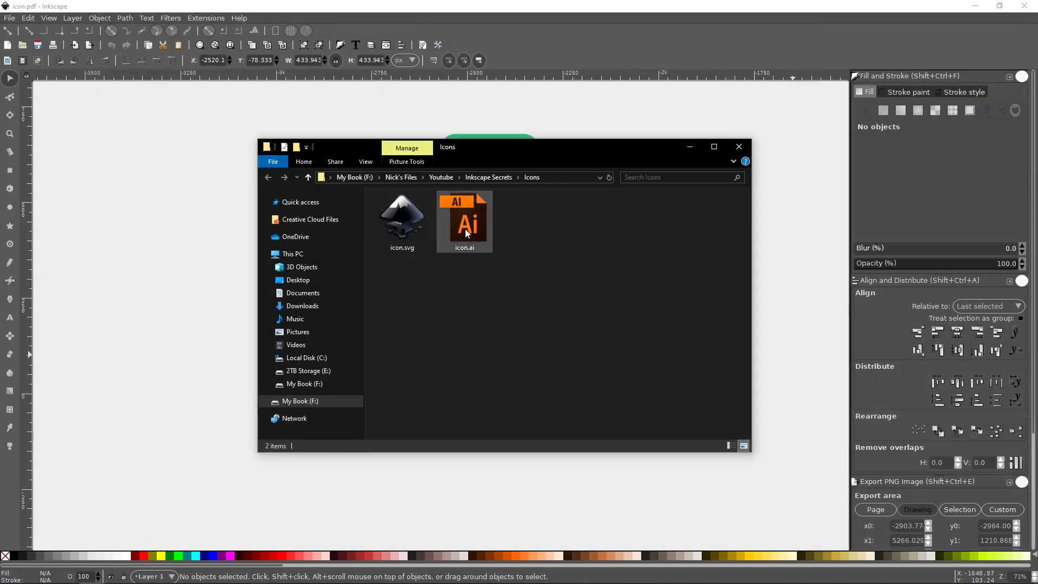
Step: Rename icon.ai to icon.pdf in the Icons folder and accept the extension change
right_click(467, 233)
click(410, 445)
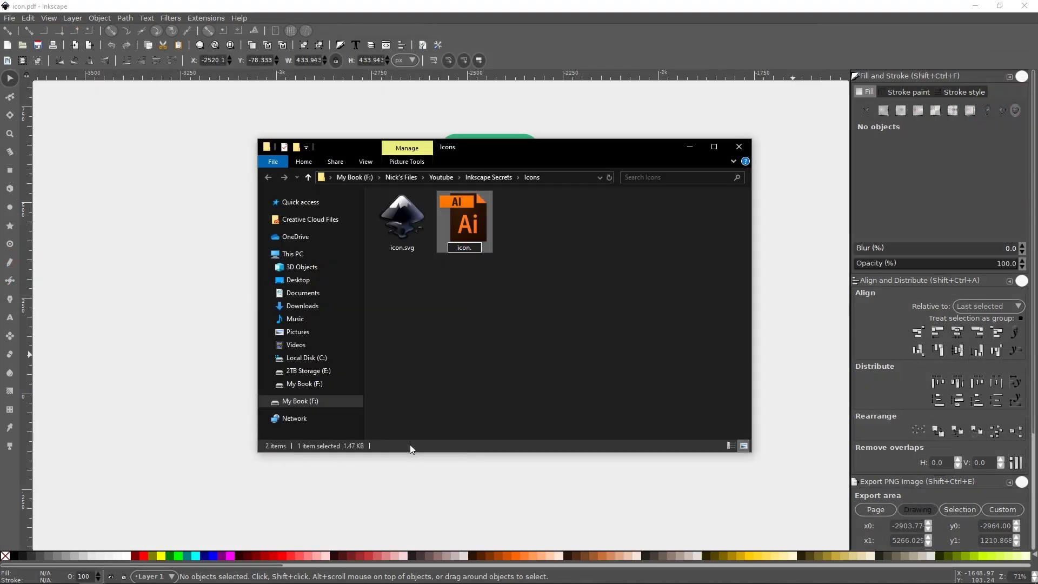
text(pdf)
key(Return)
key(Return)
Step: Rename icon.pdf back to icon.ai and accept the extension change
right_click(461, 219)
mouse_move(413, 318)
right_click(472, 255)
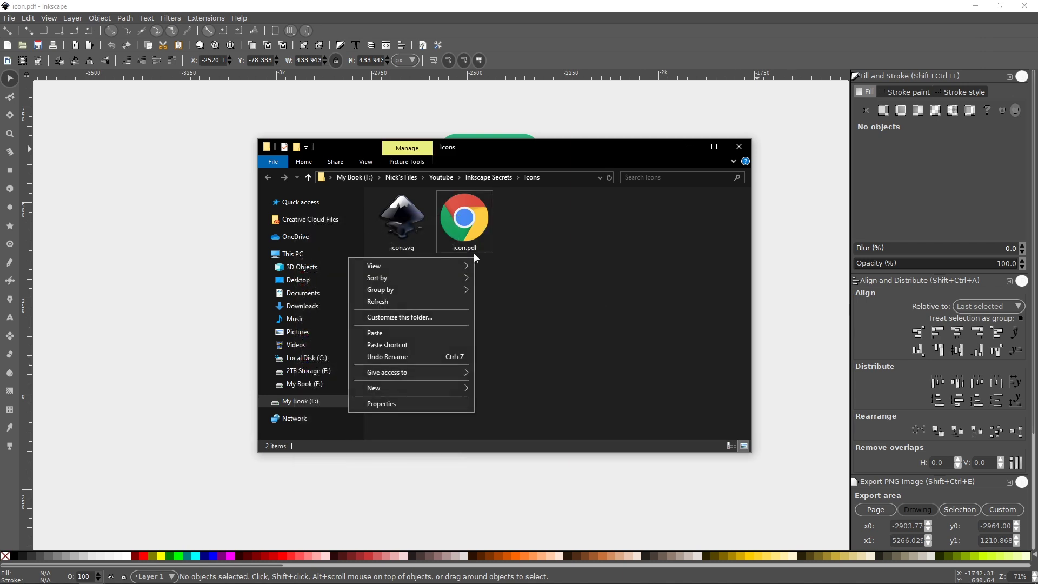
right_click(470, 246)
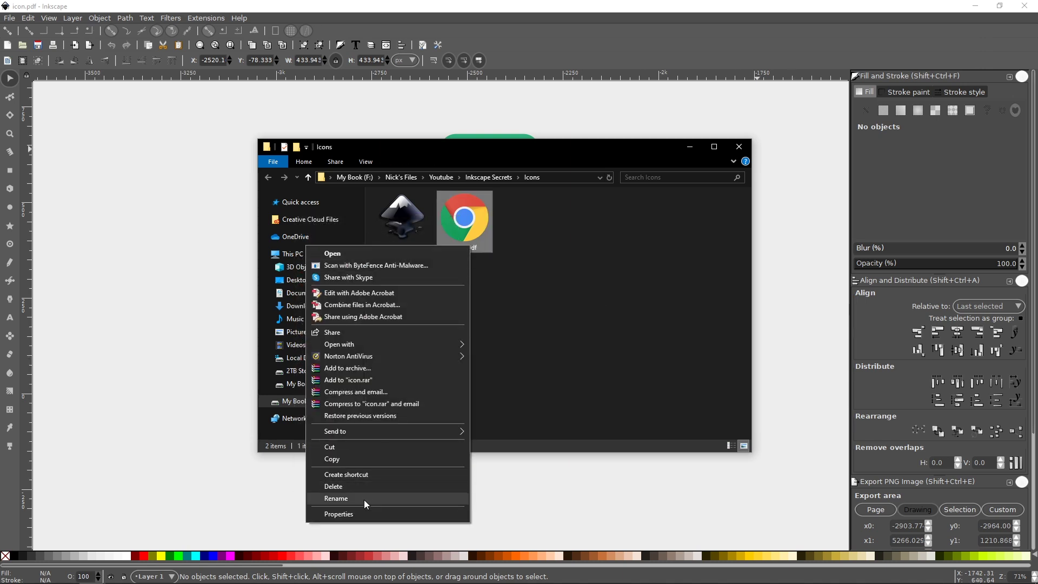
click(364, 500)
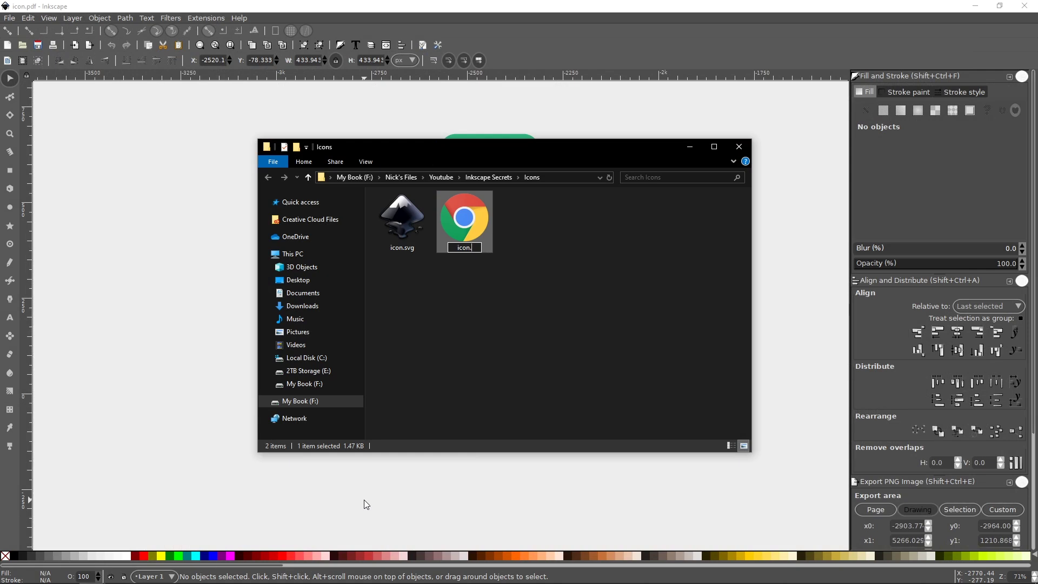
text(ai)
key(Return)
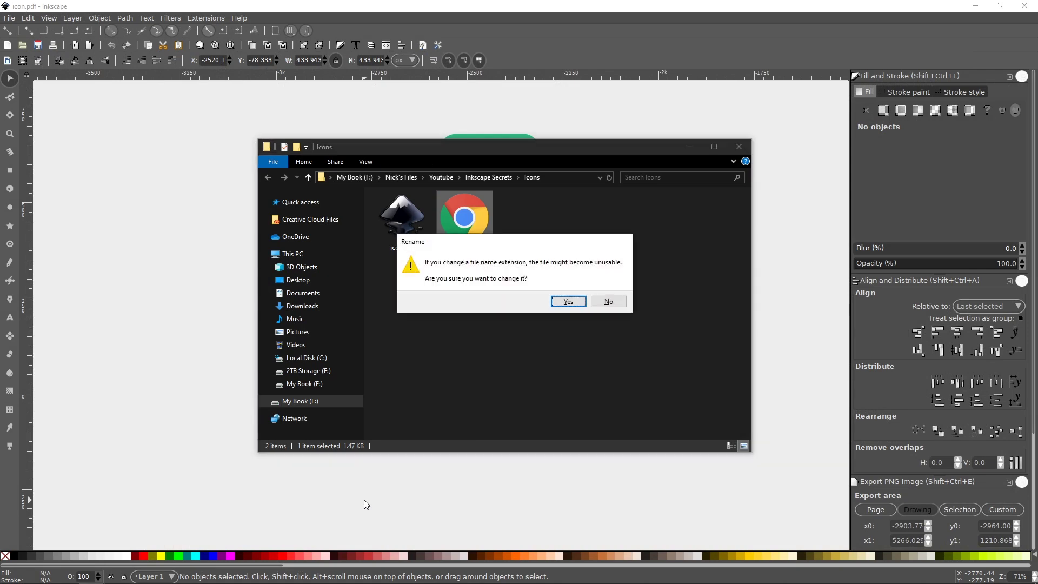
click(568, 302)
click(513, 339)
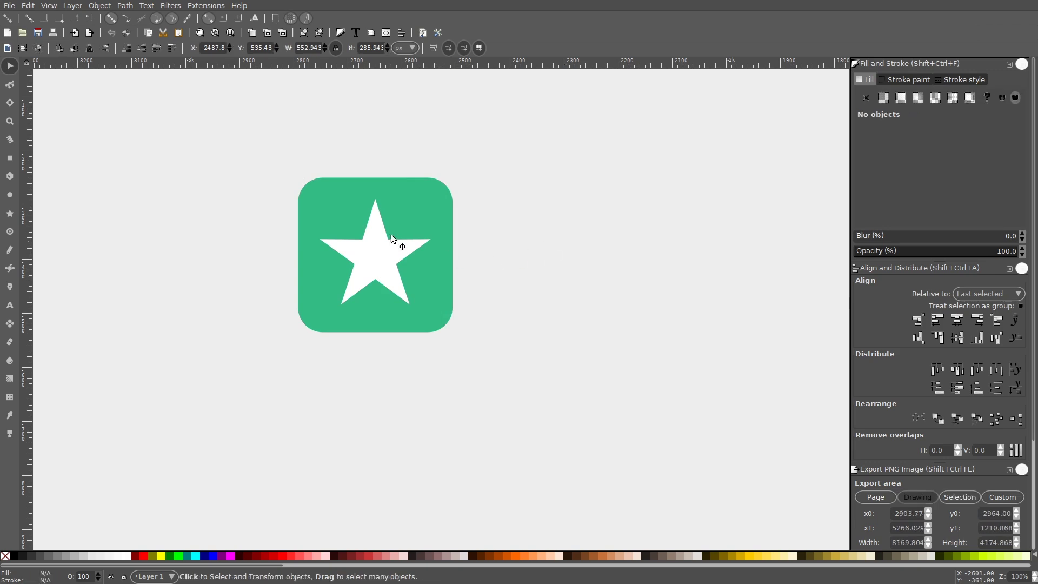
Step: Move the green star icon down to the right and convert it with Objects to Pattern
drag(370, 230, 454, 254)
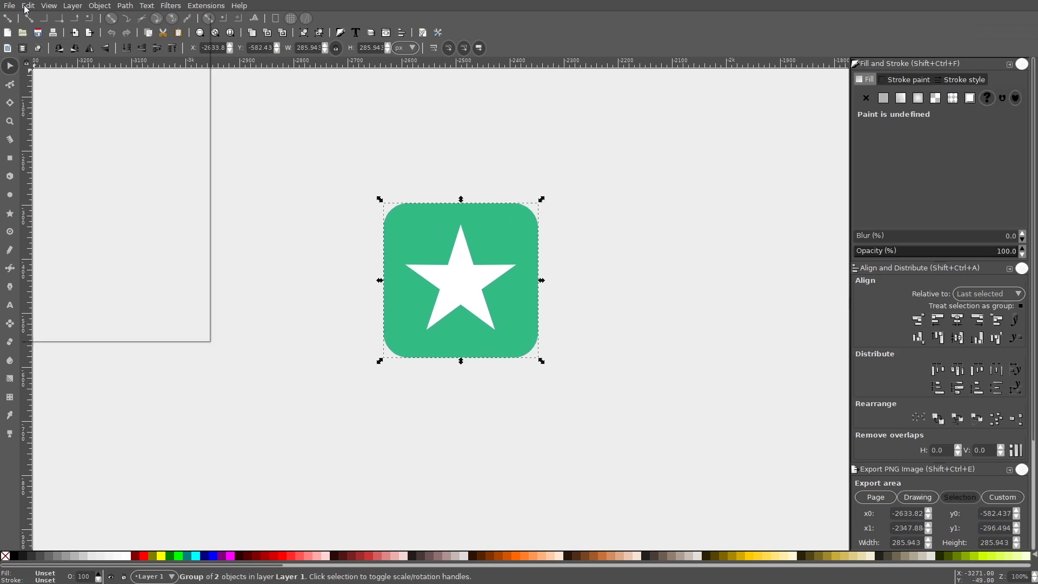
click(27, 6)
mouse_move(99, 6)
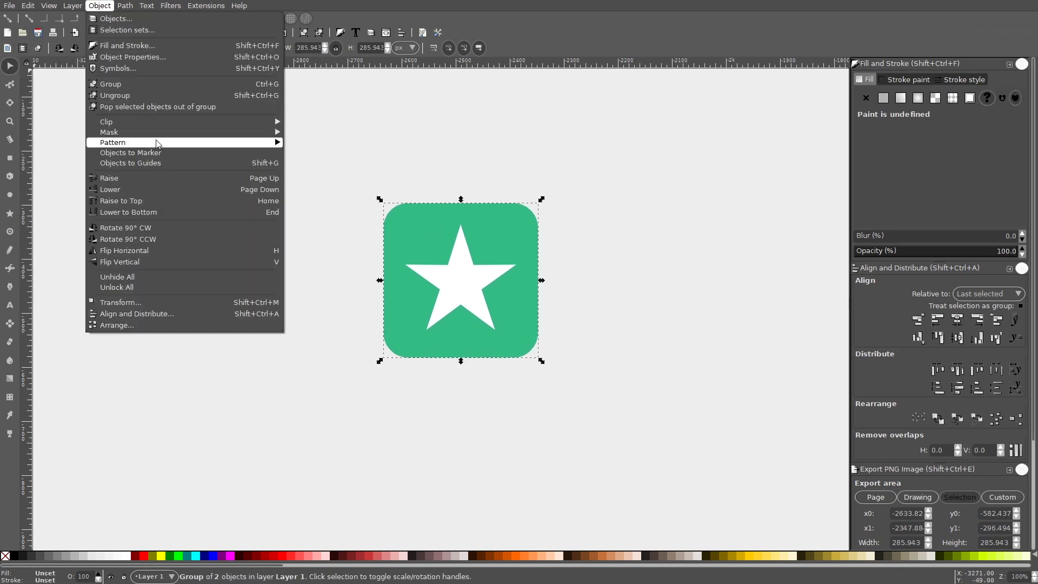
mouse_move(160, 144)
click(325, 142)
Step: Scale the star pattern inside the square down with the Node tool
scroll(508, 276, up, 1)
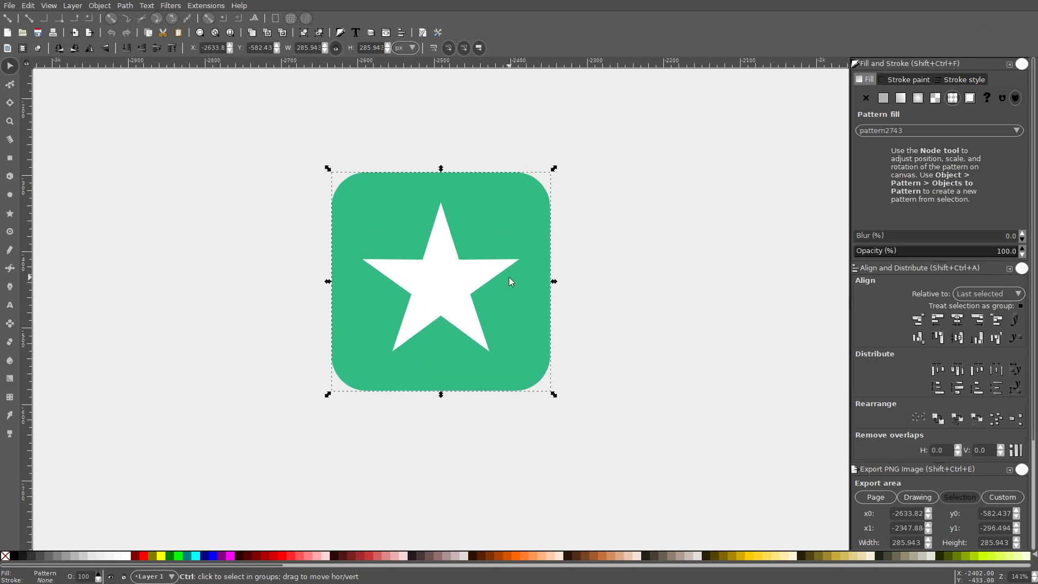
scroll(513, 298, up, 2)
key(n)
drag(550, 426, 421, 282)
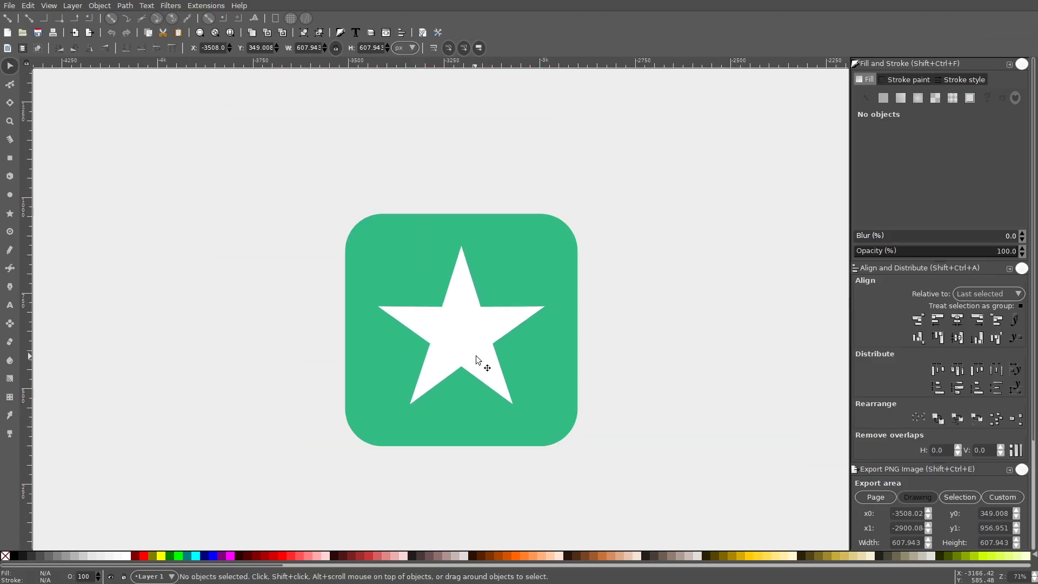
Step: Nudge the large star icon to the left and shrink it proportionally to about 62 px square
click(527, 323)
key(Left)
key(Left)
key(Left)
key(Left)
key(Left)
key(Left)
key(Left)
key(Left)
key(Left)
key(Left)
key(Left)
key(Left)
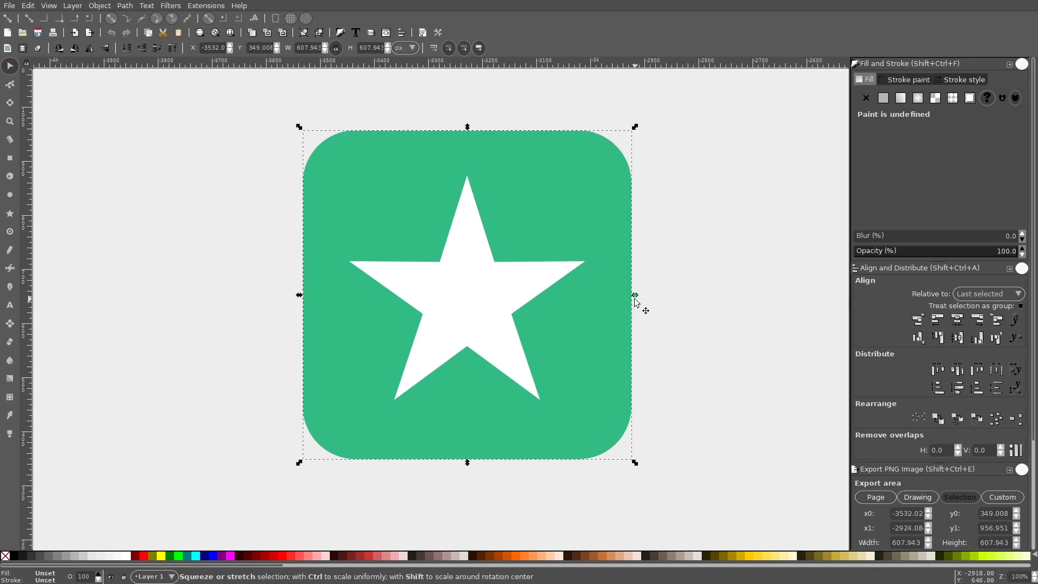
drag(635, 299, 487, 243)
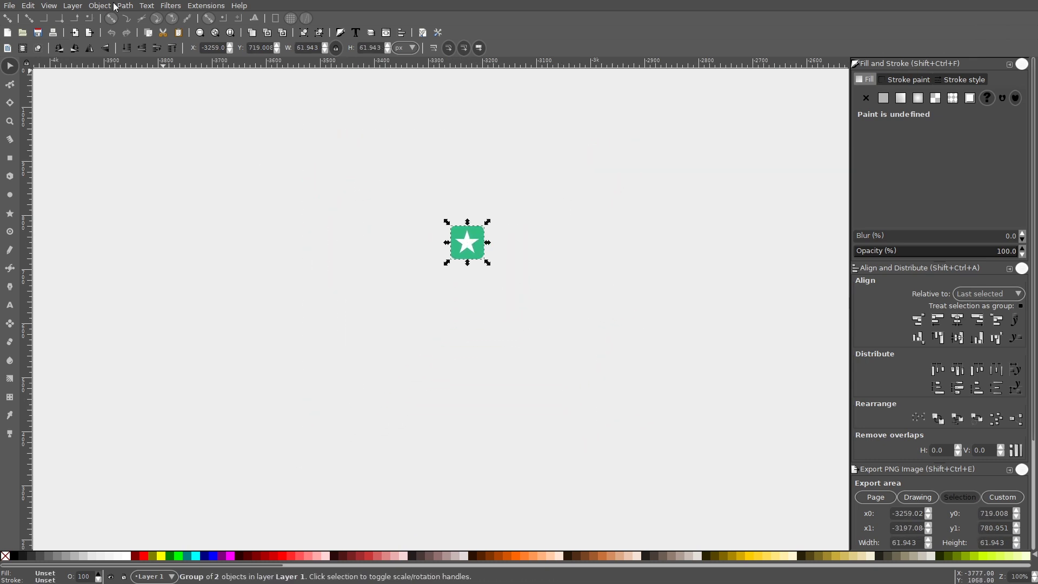
Step: Make a bitmap copy of the small star icon and move the copy below the original
click(30, 6)
click(45, 166)
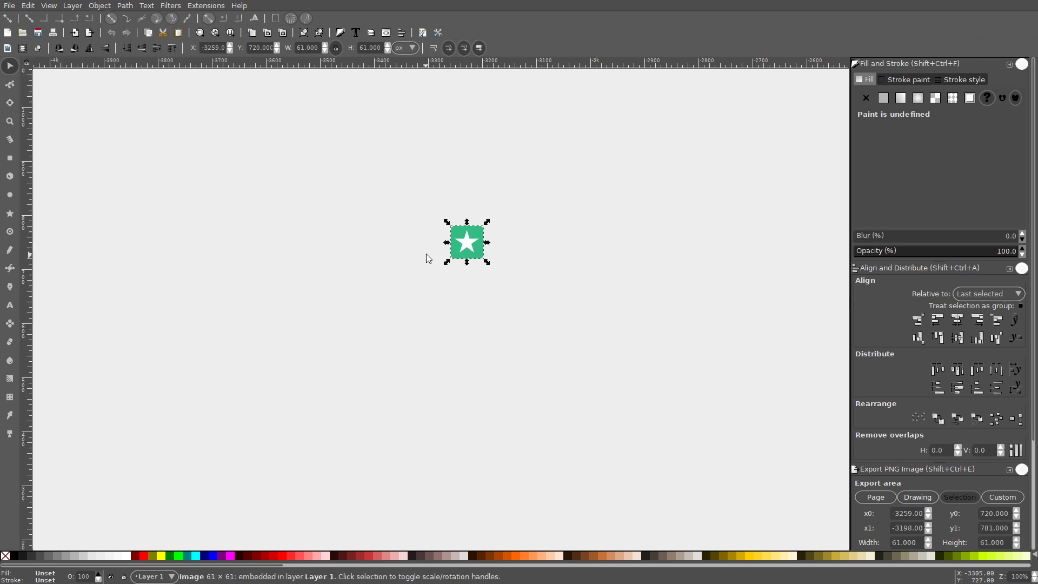
scroll(467, 298, up, 8)
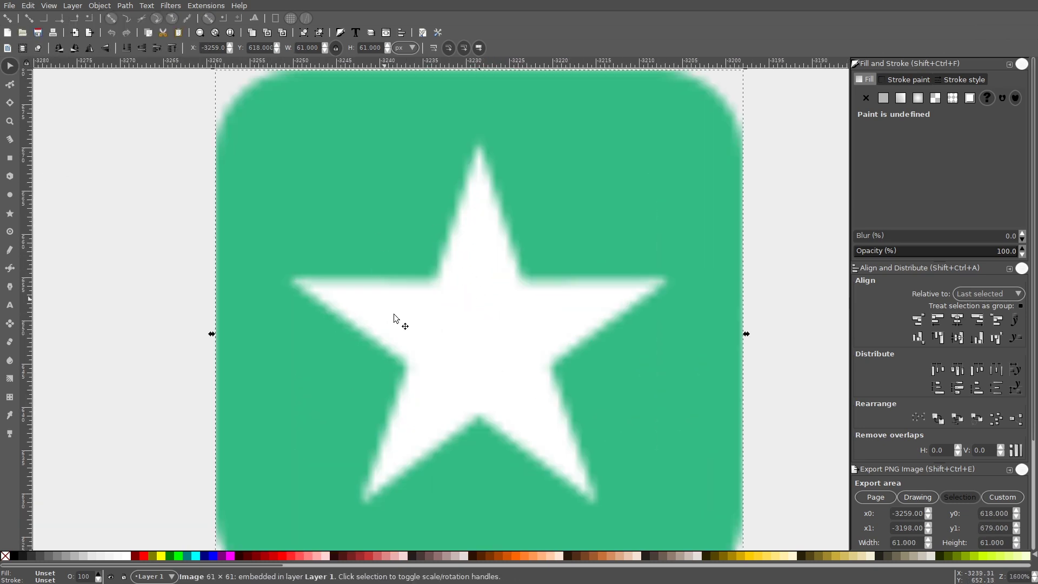
scroll(498, 358, down, 3)
drag(553, 299, 518, 391)
Step: Switch to the Icons folder in File Explorer and examine the PNG file created for the bitmap copy
key(alt+Tab)
drag(796, 140, 614, 138)
click(486, 216)
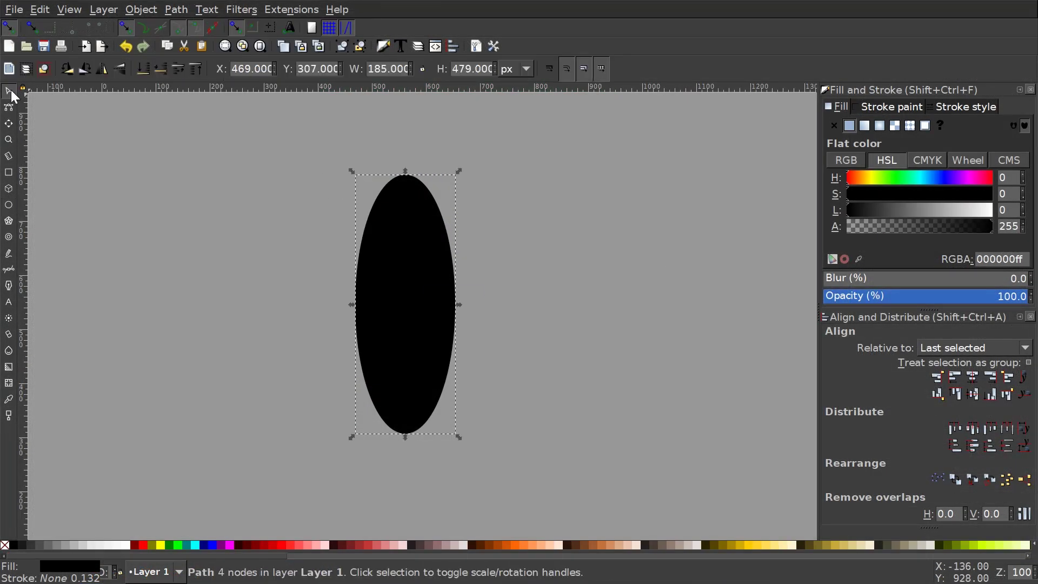
Step: Tilt the black ellipse and place a horizontally mirrored duplicate against it so their lower ends form a V
click(405, 227)
drag(459, 172, 422, 162)
key(ctrl+d)
drag(393, 270, 591, 259)
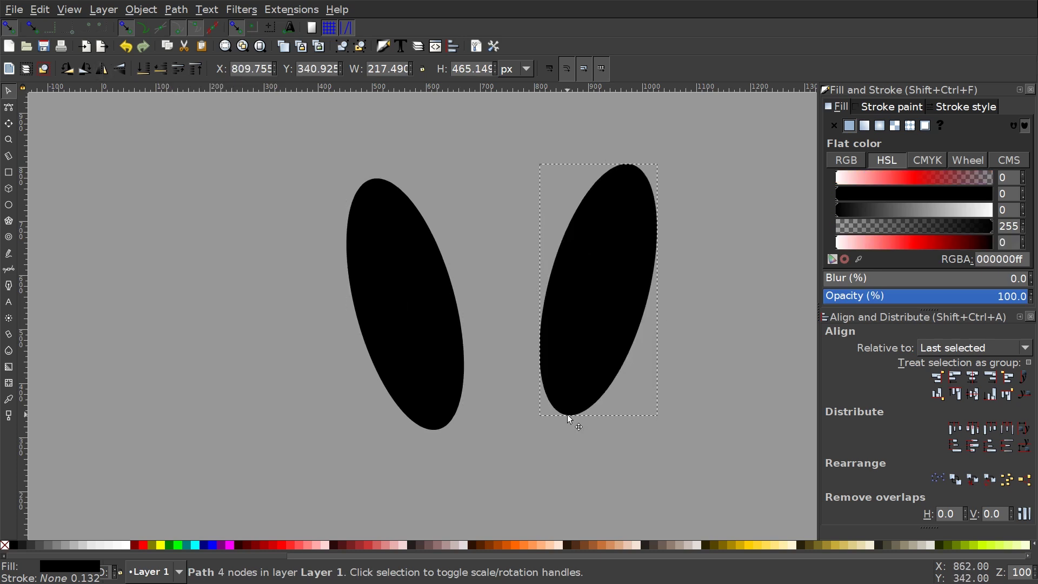
click(102, 70)
drag(570, 417, 439, 430)
Step: Merge the two overlapping ellipses into a single stitch shape with Union
drag(250, 116, 684, 467)
click(176, 10)
click(181, 96)
Step: Scale the merged stitch shape down and fill it dark green
drag(570, 277, 425, 276)
scroll(448, 545, down, 6)
drag(403, 277, 463, 238)
click(663, 546)
Step: Duplicate the green stitch, align the copy's left edge to the original's right edge, and group the pair
key(ctrl+d)
shift+click(330, 232)
click(1007, 377)
key(ctrl+g)
Step: Extend the pair into a row of six adjoining stitches with edge-aligned duplicates and regroup the row
key(ctrl+d)
shift+click(362, 232)
click(1007, 362)
click(389, 320)
click(1007, 362)
click(360, 47)
click(342, 47)
Step: Duplicate the row of six, align the copy's top edge to the original's bottom edge, and group both rows
scroll(458, 283, down, 1)
key(ctrl+d)
drag(426, 160, 426, 215)
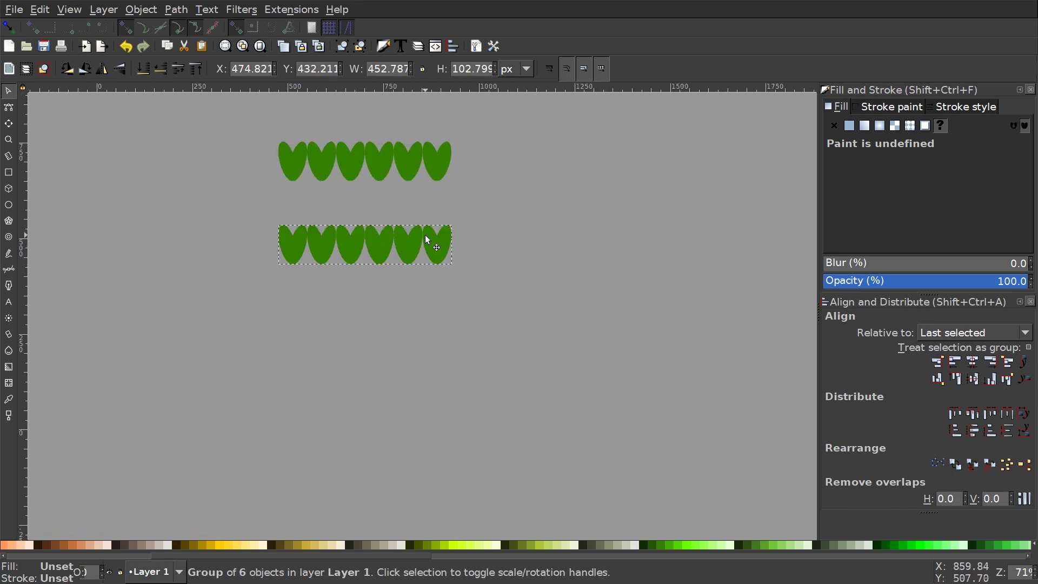
shift+click(425, 162)
click(1007, 379)
click(343, 47)
Step: Duplicate the grouped rows, stack the copy directly beneath them by edge alignment, and group the result
key(ctrl+d)
shift+click(432, 162)
drag(433, 162, 409, 469)
click(1007, 378)
click(433, 148)
click(343, 47)
Step: Complete the stitch grid to 14 rows of six with another duplicate and ungroup it into individual stitches
scroll(394, 291, down, 2)
key(ctrl+d)
key(ctrl+a)
click(359, 47)
click(360, 47)
click(178, 285)
scroll(178, 285, up, 1)
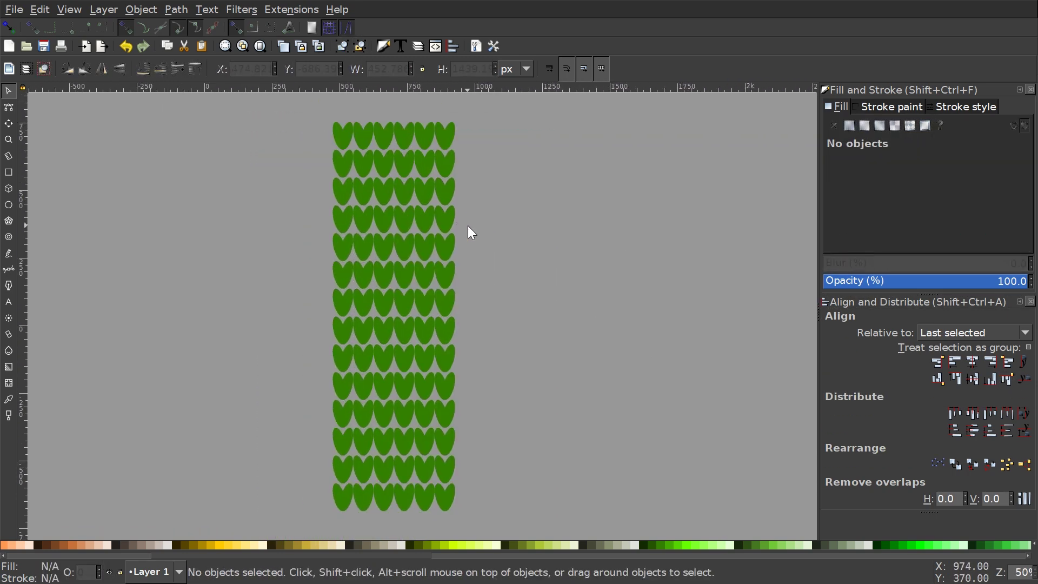
Step: Fill the stitches forming an X across rows two to five of the grid with white
click(364, 174)
shift+click(417, 174)
drag(217, 555, 72, 556)
click(126, 545)
click(376, 208)
click(126, 545)
click(397, 206)
click(117, 545)
click(377, 233)
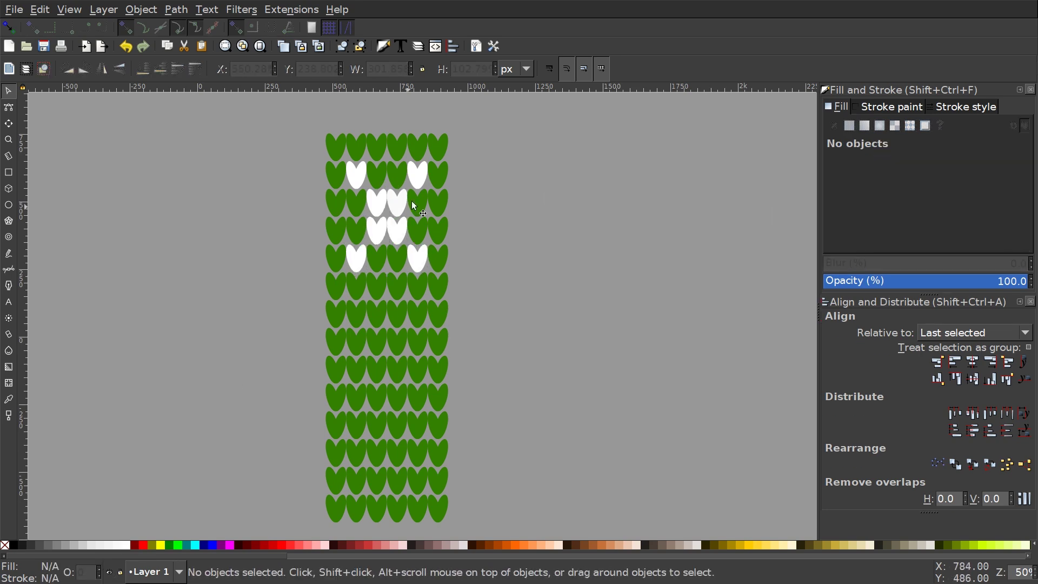
Step: Fill more stitches in the rows below the X with white and select the whole knit pattern
drag(475, 320, 296, 273)
click(126, 544)
click(329, 275)
click(125, 545)
drag(303, 436, 460, 391)
click(126, 544)
click(331, 362)
click(126, 544)
key(ctrl+a)
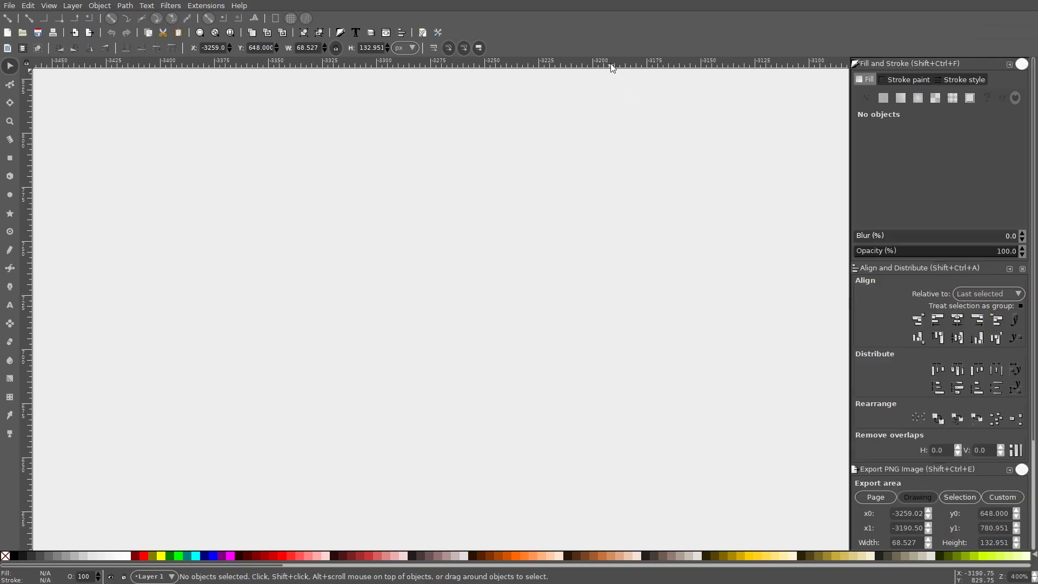
Step: Place two horizontal and two vertical guides that cross near the middle of the empty canvas
drag(612, 67, 599, 226)
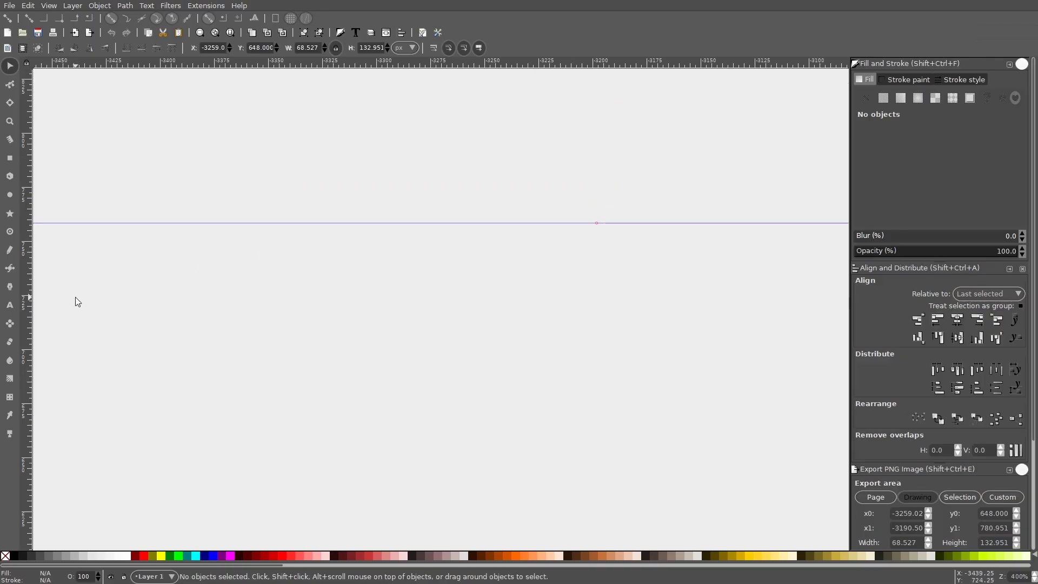
drag(170, 301, 375, 298)
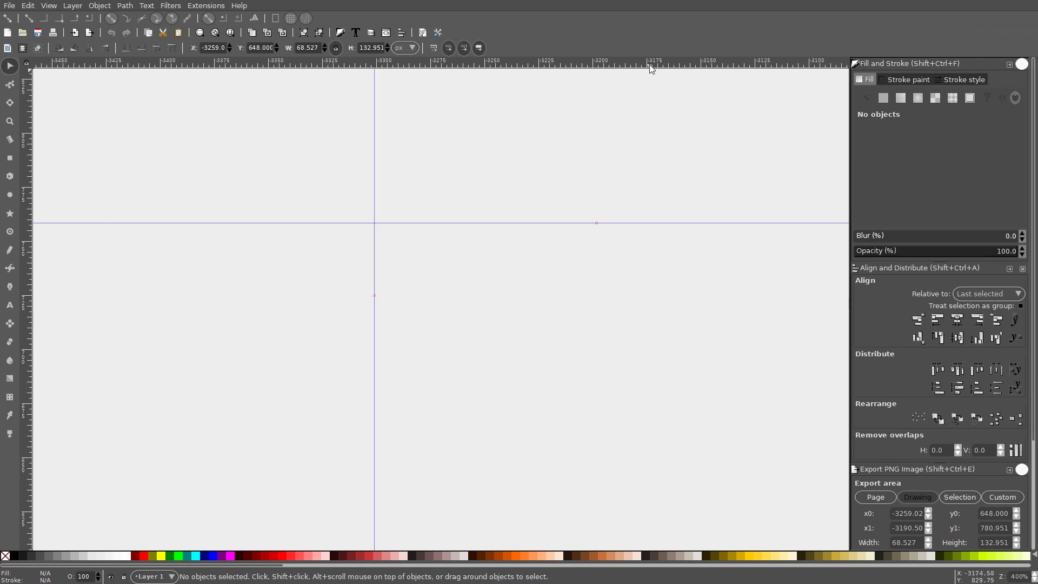
drag(658, 128, 646, 314)
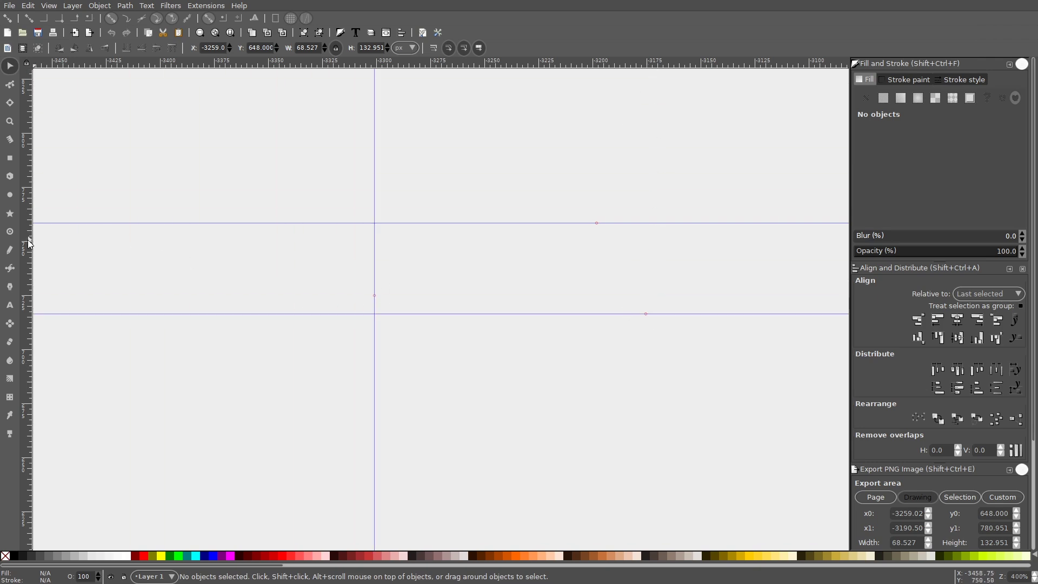
drag(27, 239, 510, 260)
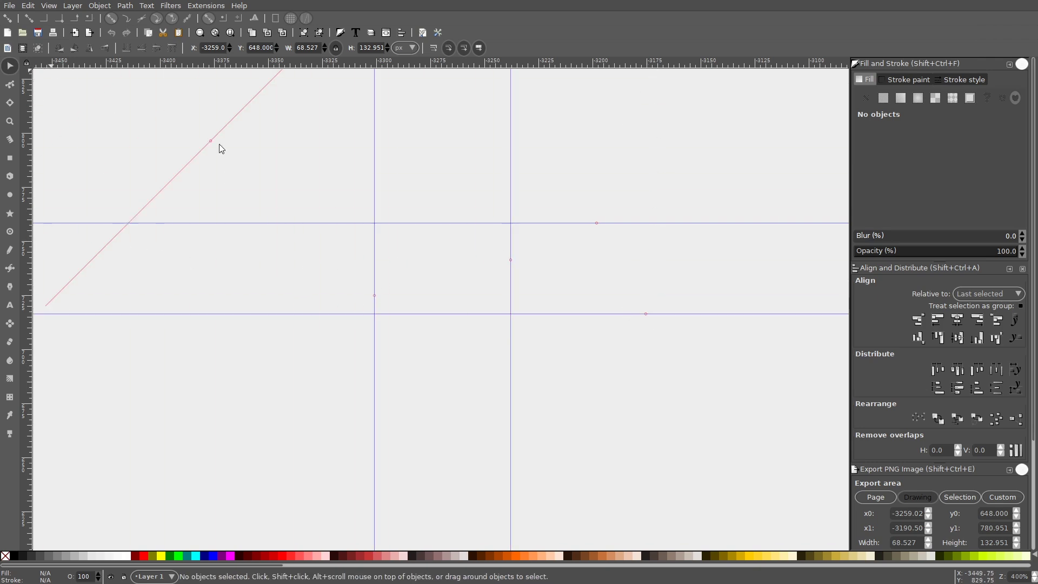
Step: Add three 45° diagonal guides, one rising and two falling to the right, and shift the rising one slightly
drag(260, 167, 522, 256)
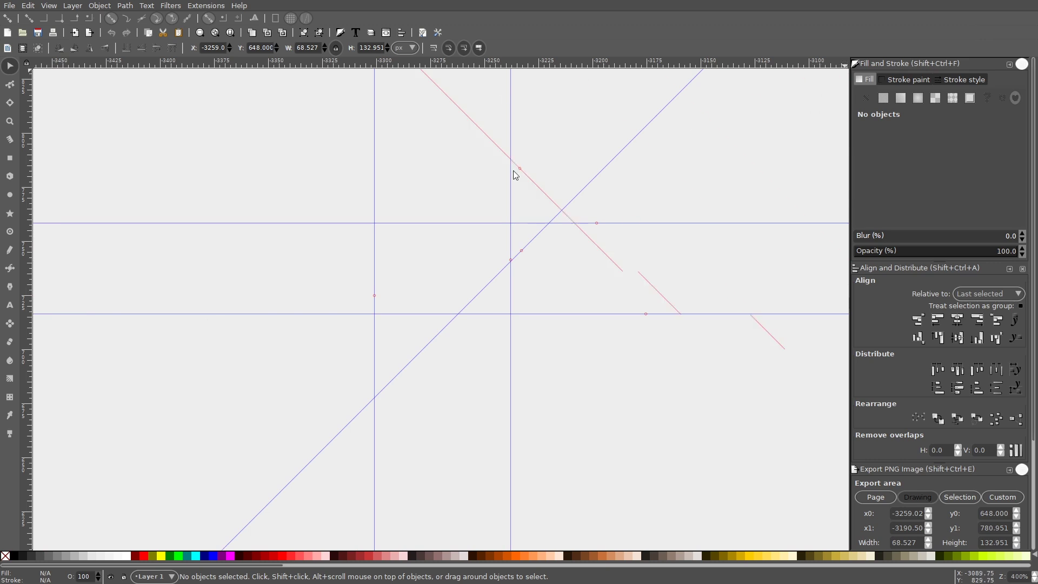
drag(481, 181, 292, 248)
drag(825, 67, 383, 209)
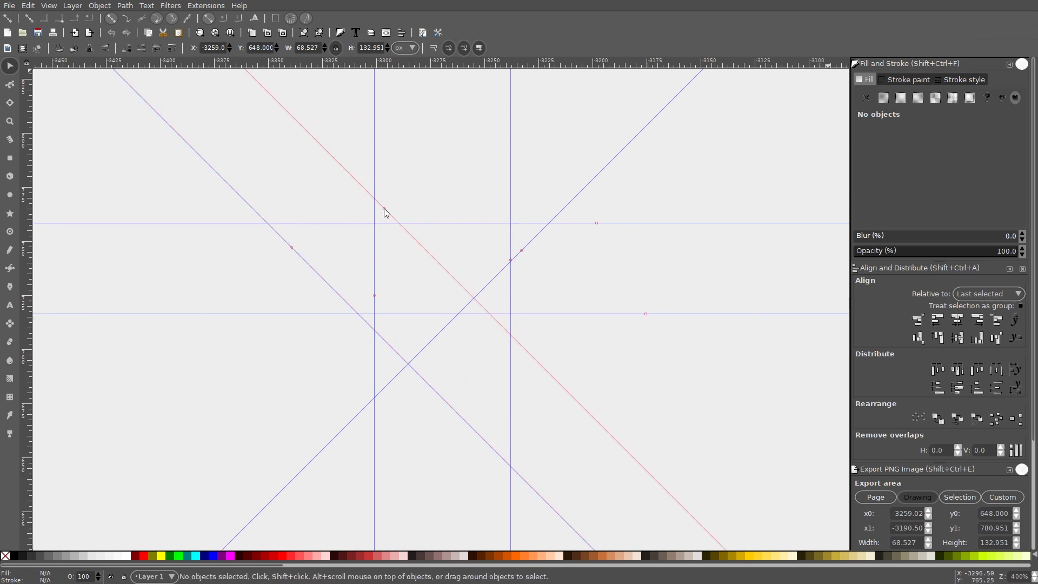
drag(606, 163, 567, 220)
Step: Set the rising diagonal guide's colour to #3FFF00 and its angle to 17°
double_click(609, 173)
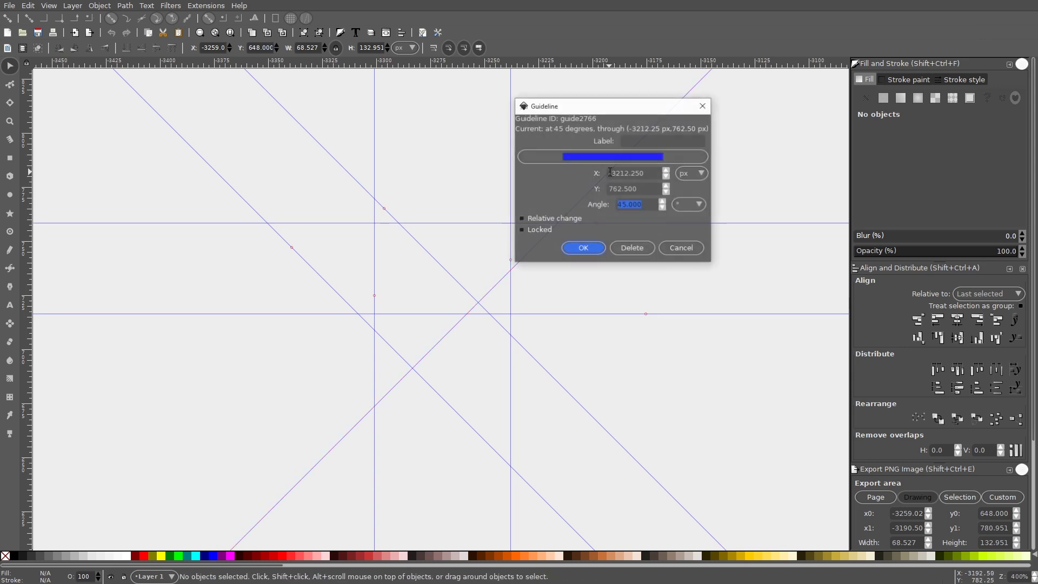
drag(618, 107, 602, 141)
click(557, 191)
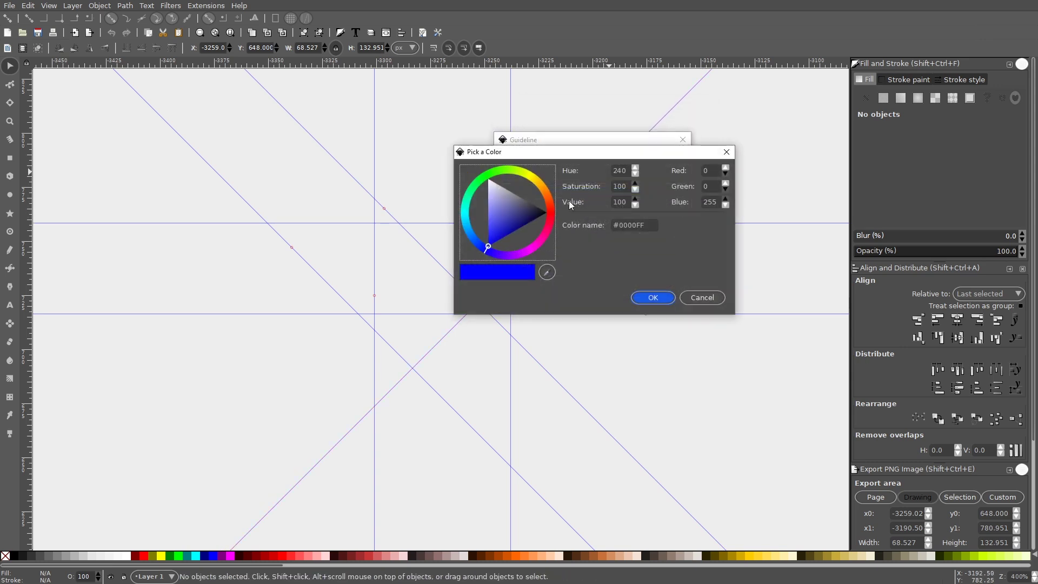
drag(491, 250, 496, 173)
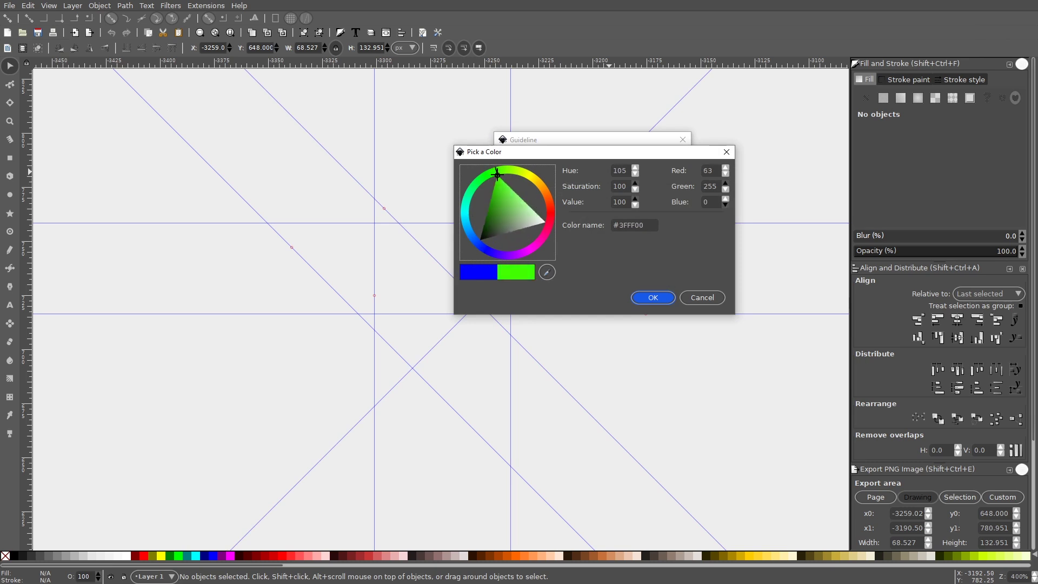
click(649, 296)
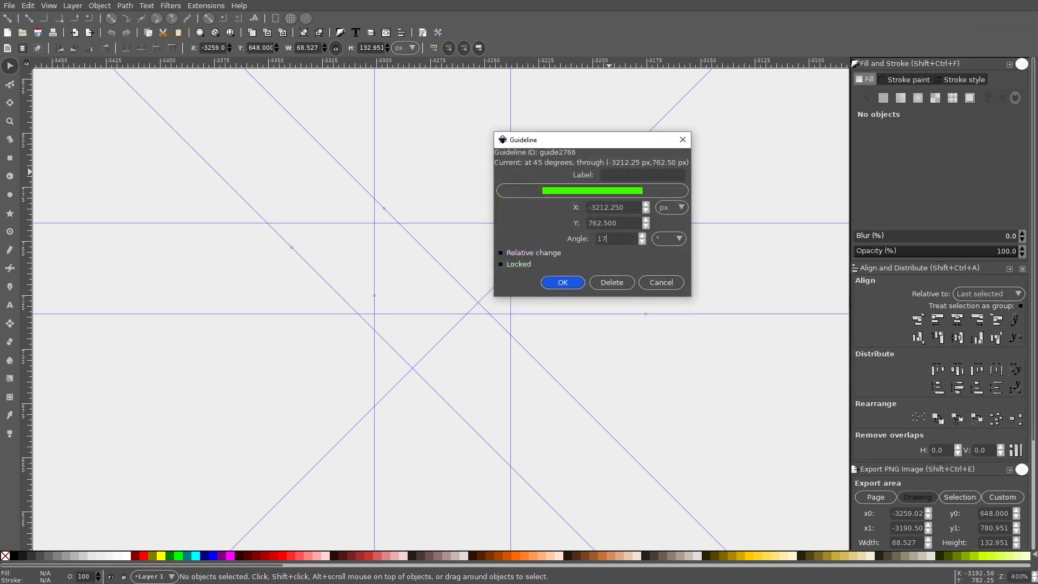
click(562, 282)
scroll(573, 284, up, 6)
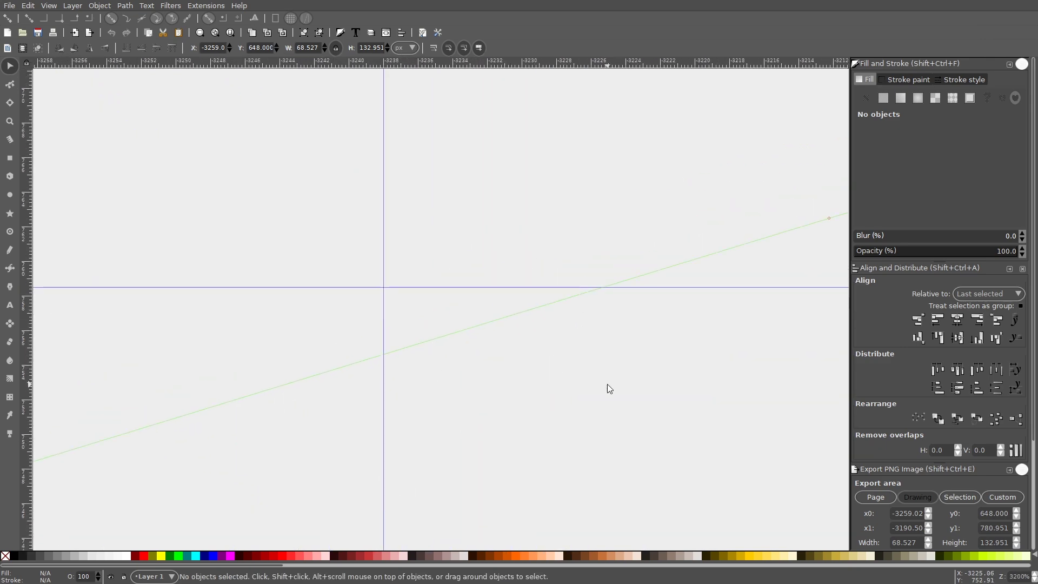